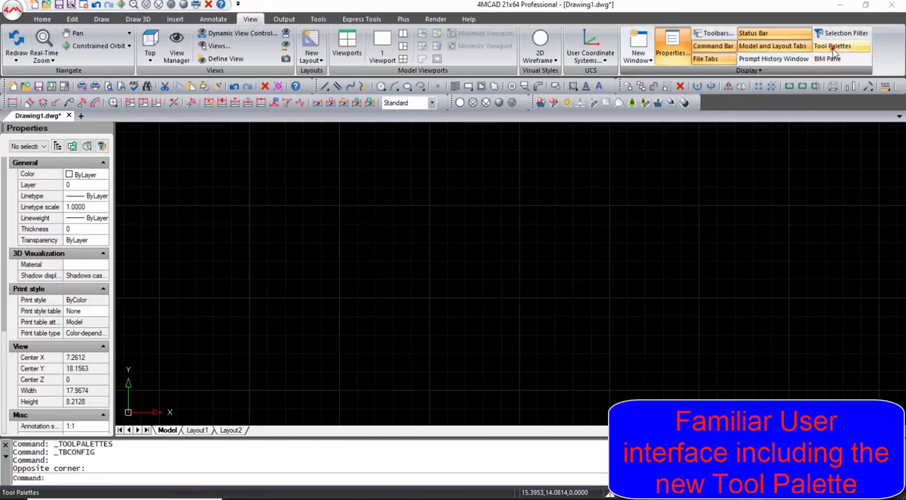
- Show the Tool Palettes and look through the Walls, Doors and Windows palettes
{"action": "left_click", "coordinate": [833, 45]}
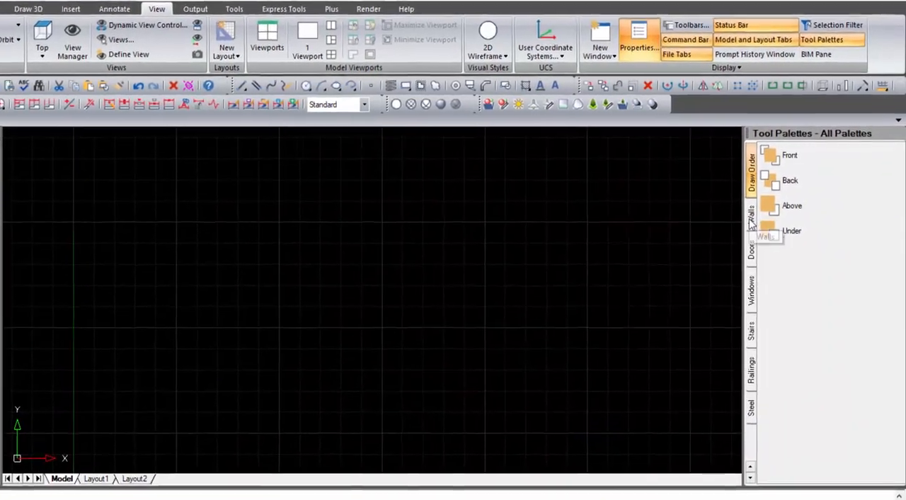
{"action": "left_click", "coordinate": [752, 220]}
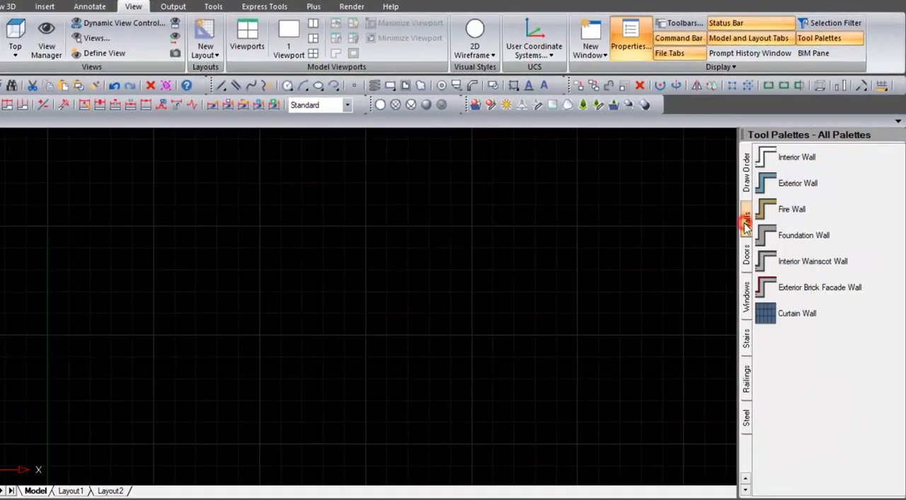
{"action": "left_click", "coordinate": [747, 256]}
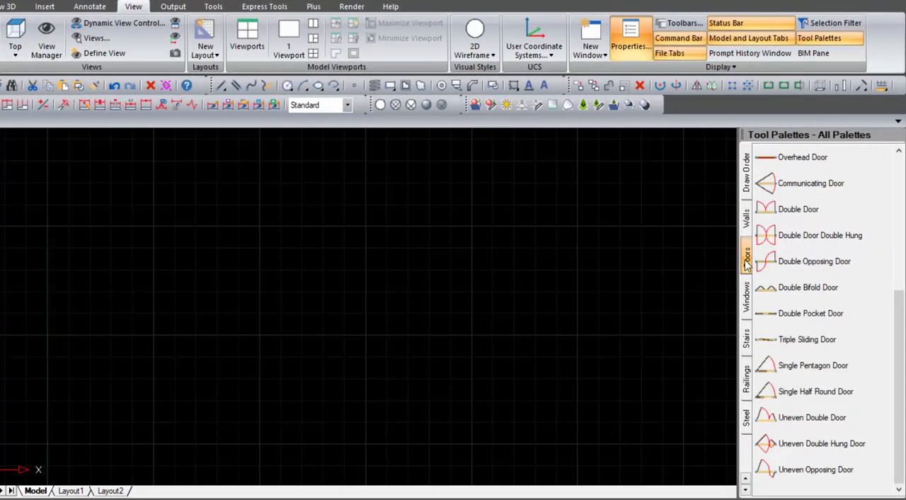
{"action": "scroll", "coordinate": [793, 397], "scroll_direction": "up", "scroll_amount": 5}
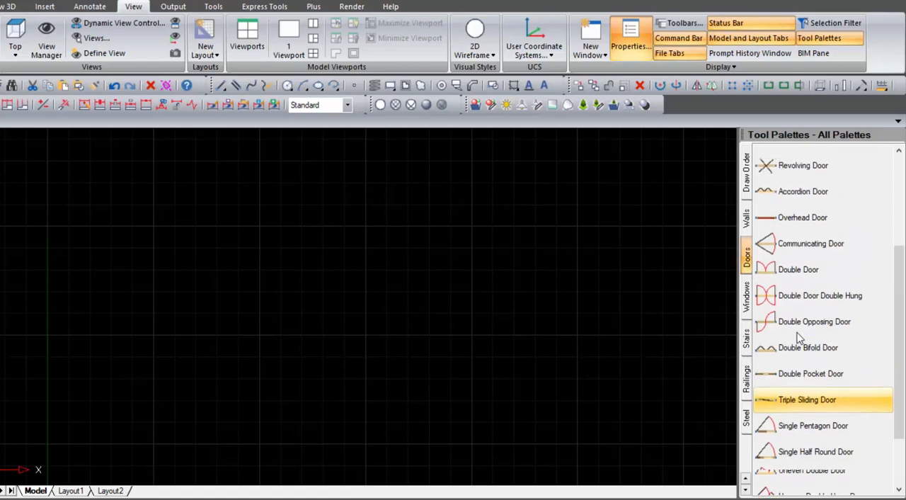
{"action": "left_click", "coordinate": [747, 310]}
{"action": "scroll", "coordinate": [807, 364], "scroll_direction": "up", "scroll_amount": 10}
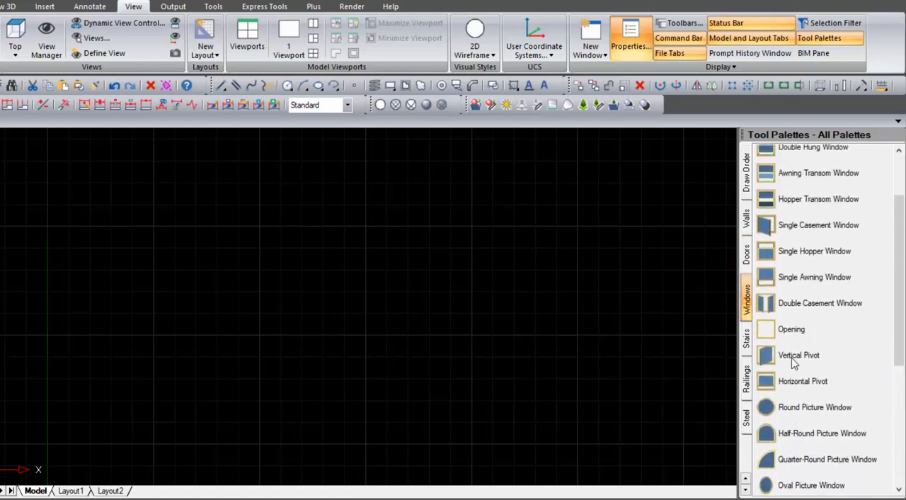
- Look through the Stairs, Railings and Steel palettes and close the Tool Palettes
{"action": "left_click", "coordinate": [749, 345]}
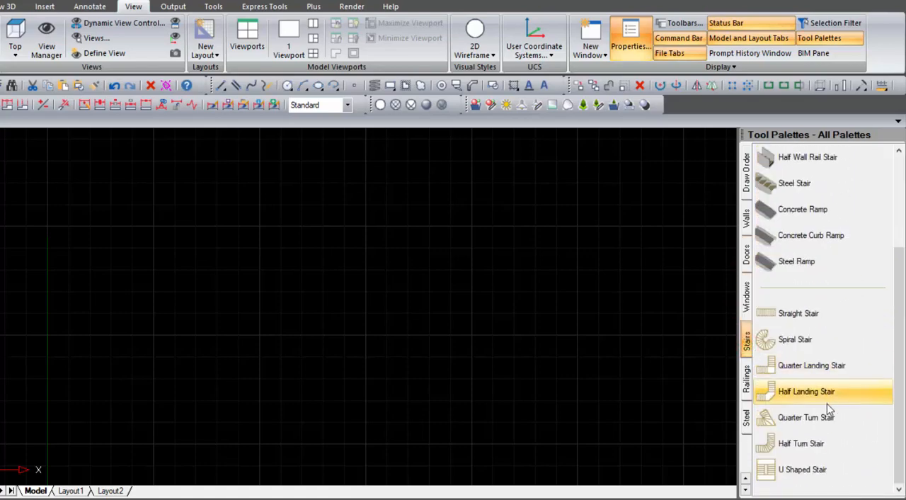
{"action": "scroll", "coordinate": [827, 405], "scroll_direction": "up", "scroll_amount": 3}
{"action": "left_click", "coordinate": [747, 381]}
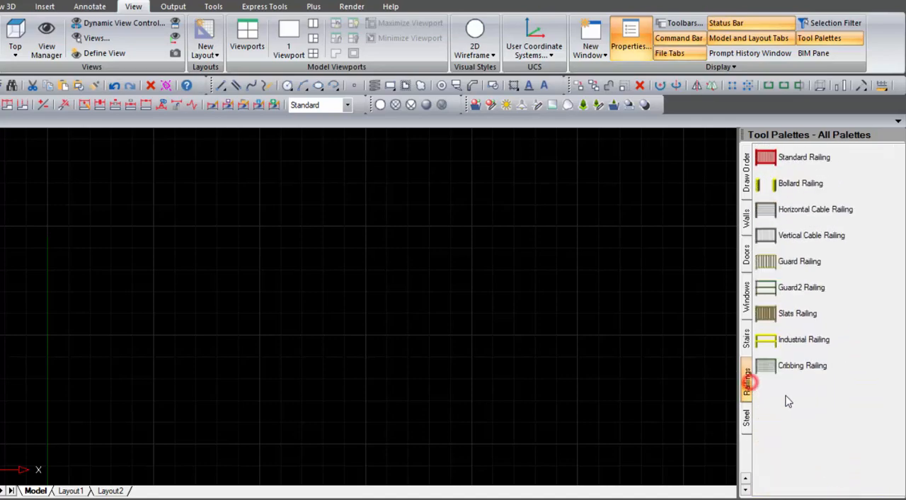
{"action": "left_click", "coordinate": [747, 417]}
{"action": "scroll", "coordinate": [849, 213], "scroll_direction": "down", "scroll_amount": 3}
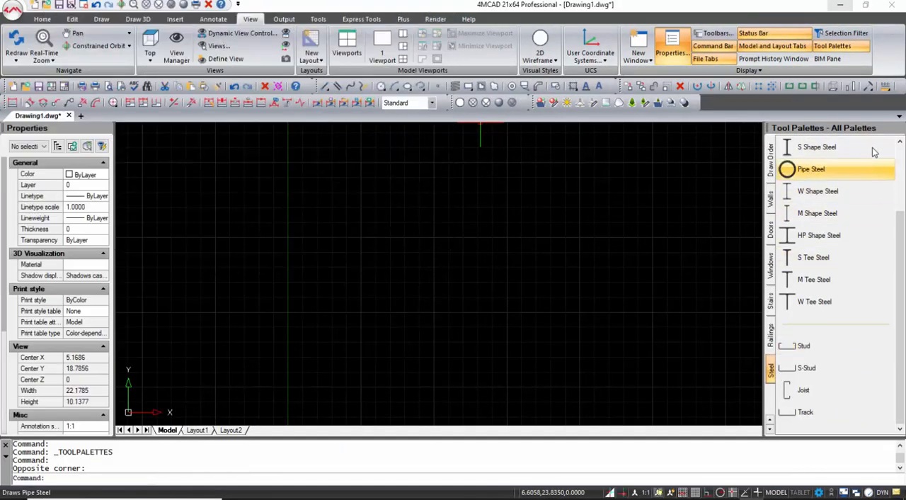
{"action": "left_click", "coordinate": [900, 135]}
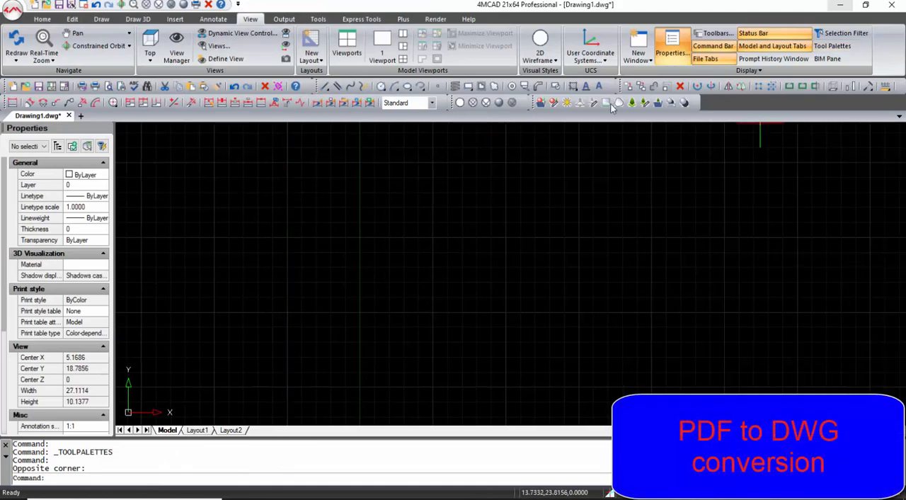
- Convert the PDF file 4M_Section.pdf to a DWG drawing
{"action": "left_click", "coordinate": [403, 19]}
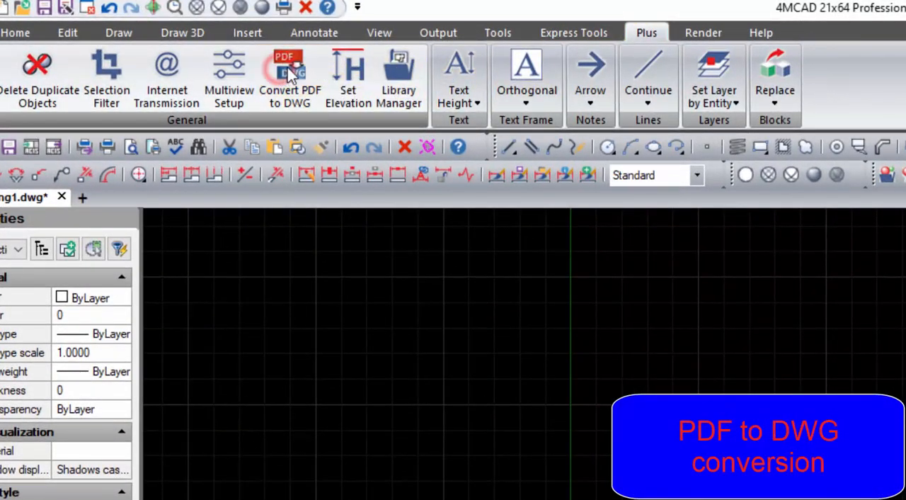
{"action": "left_click", "coordinate": [287, 67]}
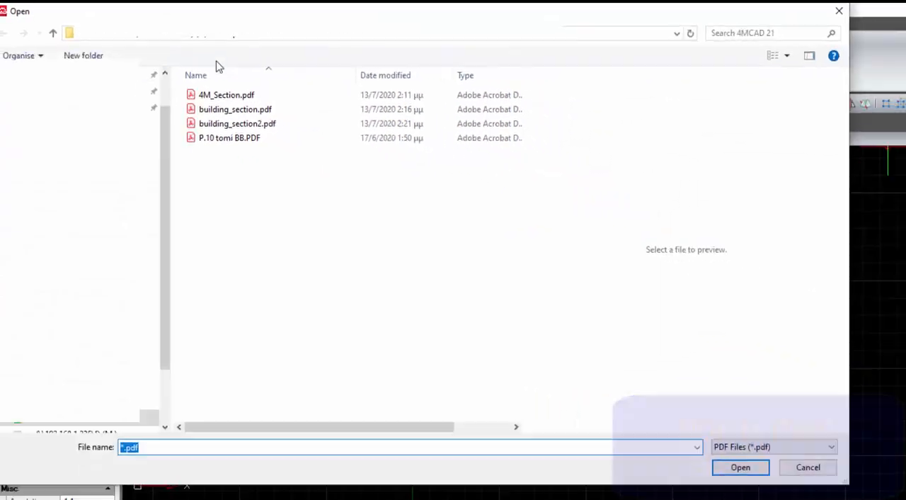
{"action": "left_click", "coordinate": [201, 79]}
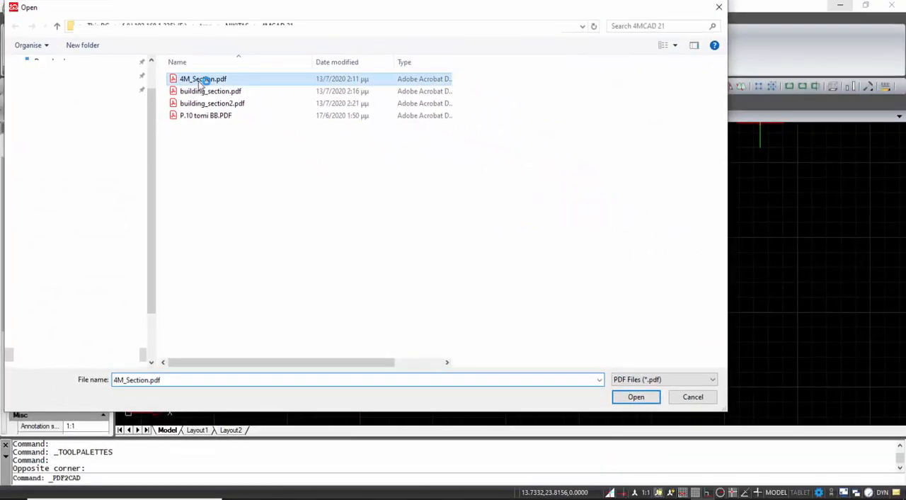
{"action": "left_click", "coordinate": [635, 397]}
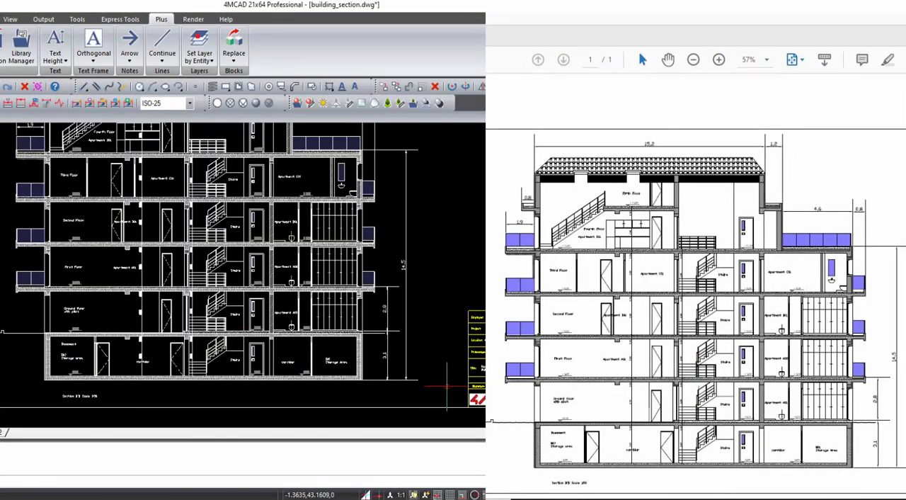
- Examine the converted building section from the middle floors up to the tiled roof
{"action": "scroll", "coordinate": [223, 352], "scroll_direction": "up", "scroll_amount": 3}
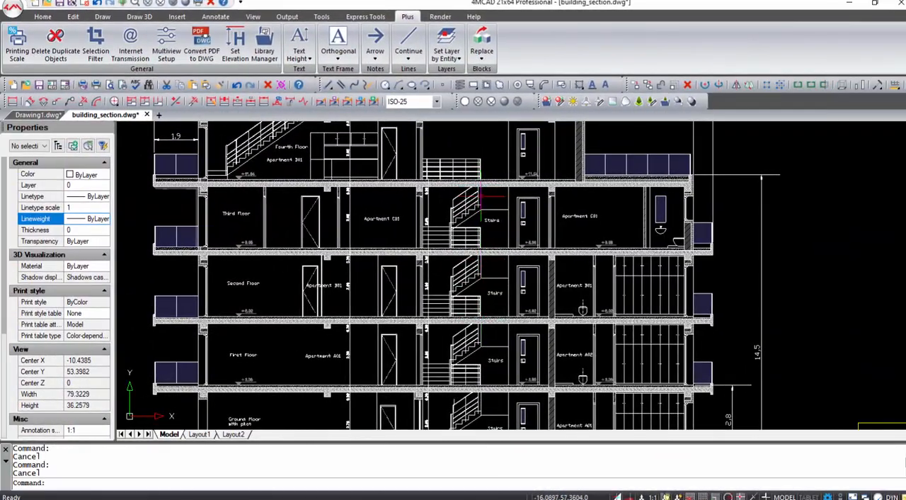
{"action": "middle_click_drag", "start_coordinate": [485, 184], "coordinate": [478, 332]}
{"action": "left_click", "coordinate": [44, 40]}
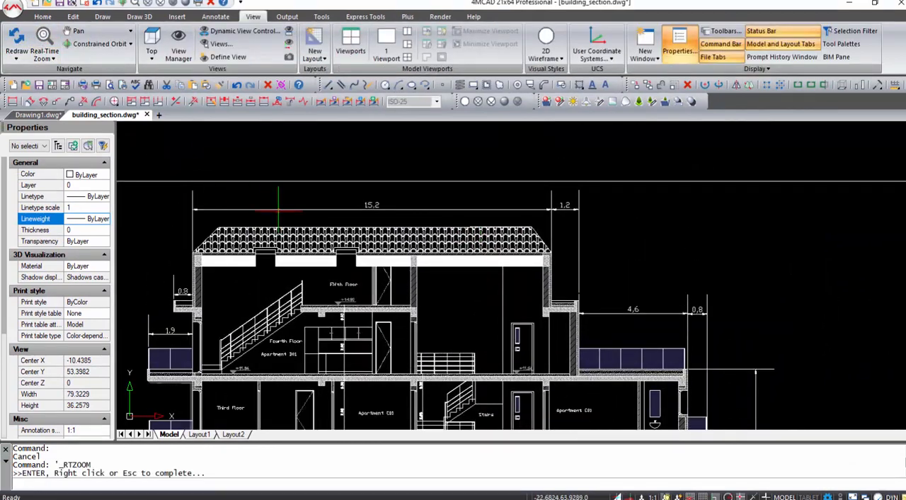
{"action": "left_click_drag", "start_coordinate": [383, 270], "coordinate": [382, 351]}
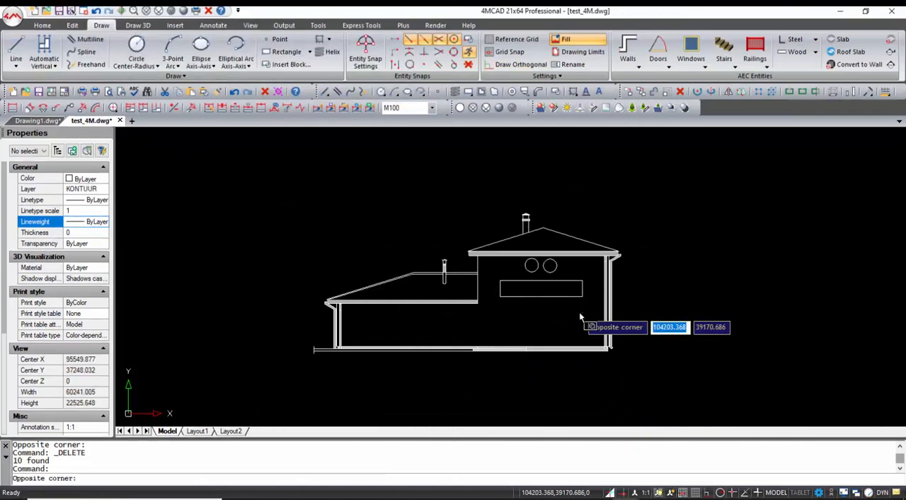
- Create automatic vertical construction lines from the outer wall lines at both ends of the house elevation
{"action": "left_click", "coordinate": [583, 323]}
{"action": "key", "text": "Escape"}
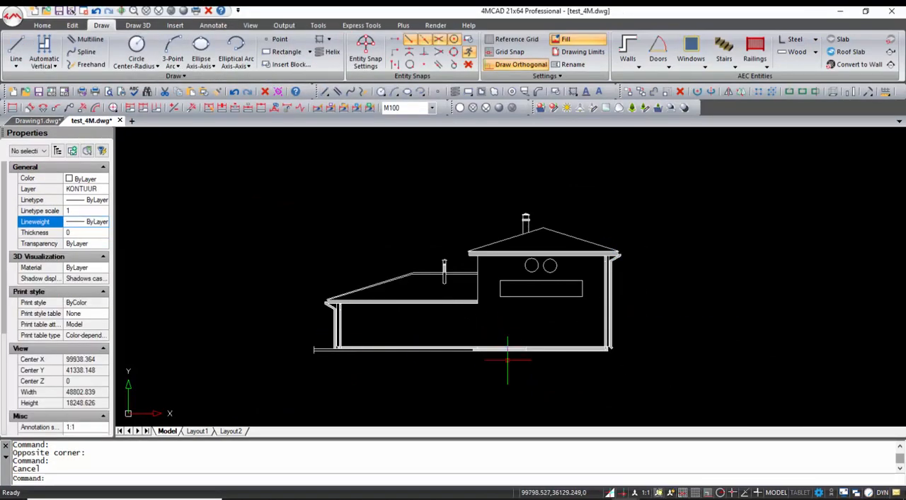
{"action": "left_click", "coordinate": [44, 49]}
{"action": "left_click", "coordinate": [663, 311]}
{"action": "left_click", "coordinate": [563, 315]}
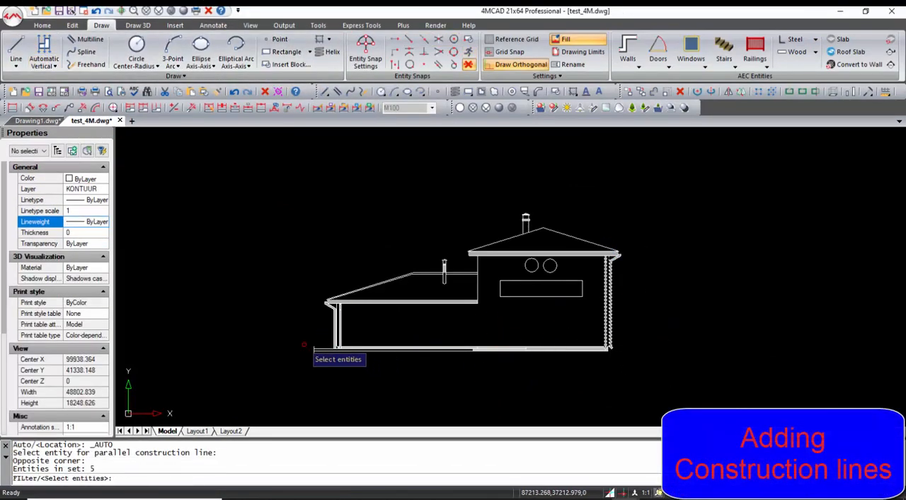
{"action": "left_click", "coordinate": [350, 334]}
{"action": "left_click", "coordinate": [323, 331]}
{"action": "key", "text": "Return"}
- Start automatic horizontal construction lines and select the house's base lines, lower eave and lower roof ridge
{"action": "left_click", "coordinate": [56, 67]}
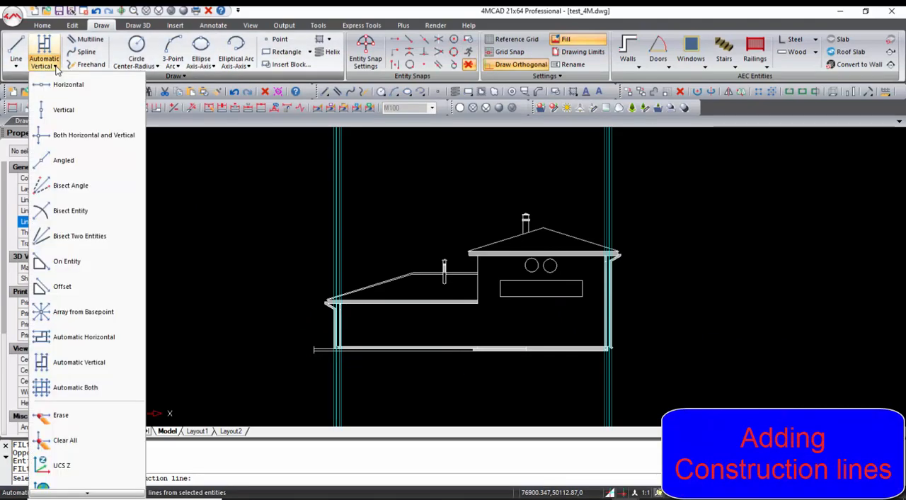
{"action": "left_click", "coordinate": [107, 338]}
{"action": "left_click", "coordinate": [425, 380]}
{"action": "left_click", "coordinate": [416, 319]}
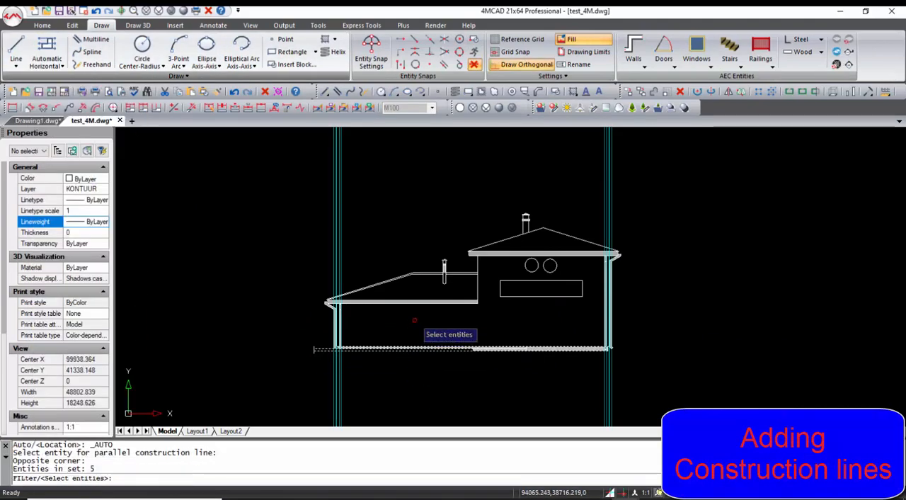
{"action": "left_click", "coordinate": [422, 318]}
{"action": "left_click", "coordinate": [419, 286]}
{"action": "left_click", "coordinate": [419, 282]}
{"action": "left_click", "coordinate": [422, 263]}
- Add the upper eave, upper roof slope and tall chimney's cap to the selection and create the horizontal construction lines
{"action": "left_click", "coordinate": [593, 266]}
{"action": "left_click", "coordinate": [579, 243]}
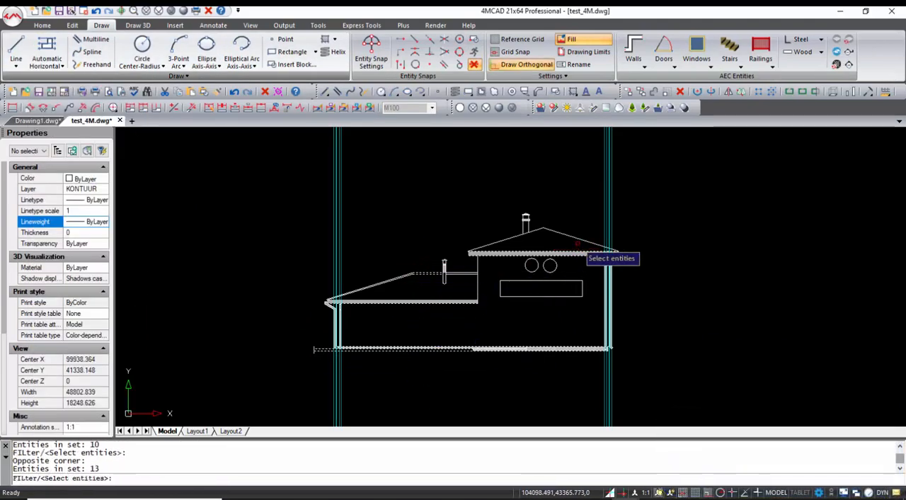
{"action": "left_click", "coordinate": [577, 242]}
{"action": "left_click", "coordinate": [564, 206]}
{"action": "scroll", "coordinate": [527, 220], "scroll_direction": "up", "scroll_amount": 4}
{"action": "left_click", "coordinate": [531, 211]}
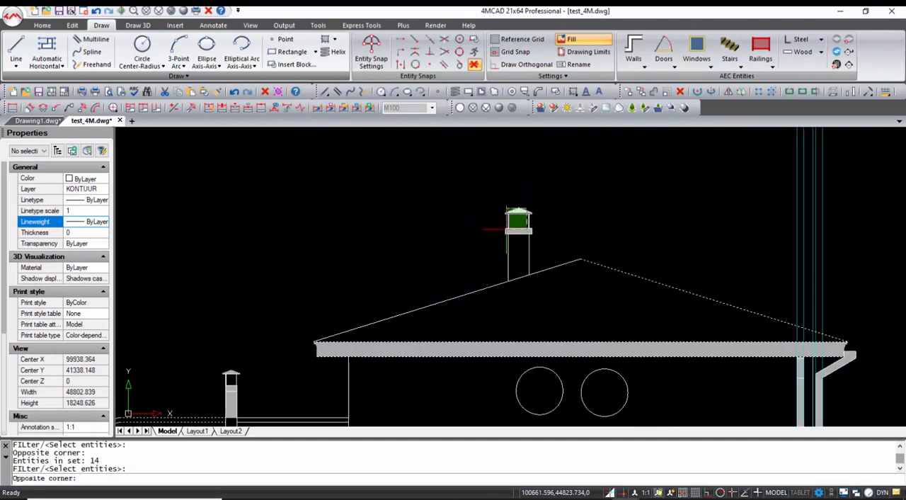
{"action": "left_click", "coordinate": [519, 209]}
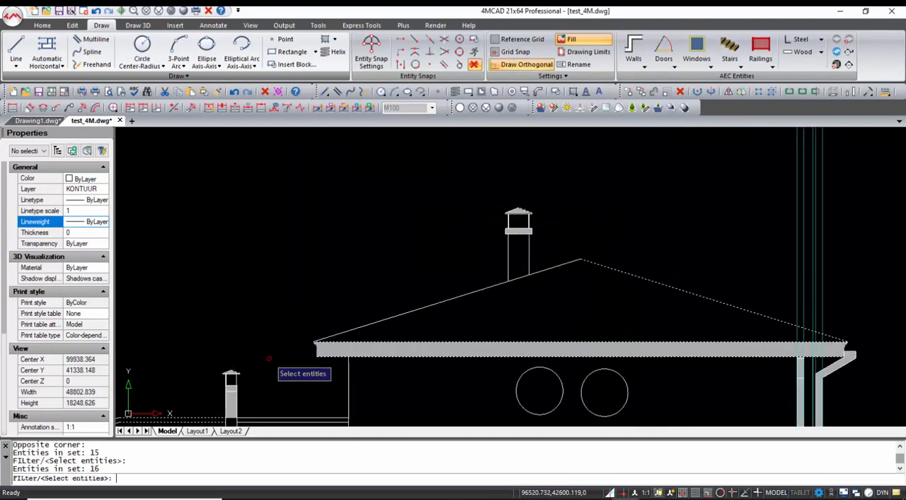
{"action": "key", "text": "Return"}
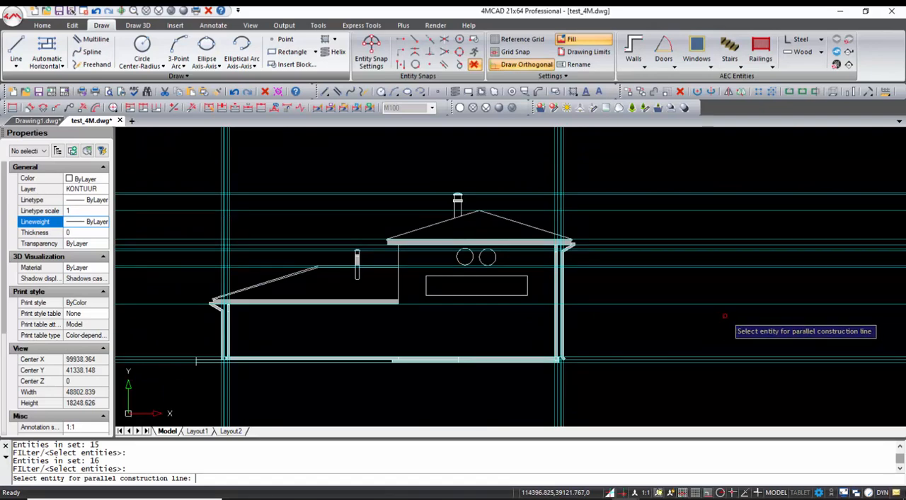
- Draw a rectangle beside the elevation from the base construction line to the upper eave construction line, using Nearest snap for the corners
{"action": "middle_click_drag", "start_coordinate": [725, 316], "coordinate": [400, 319]}
{"action": "type", "text": "re"}
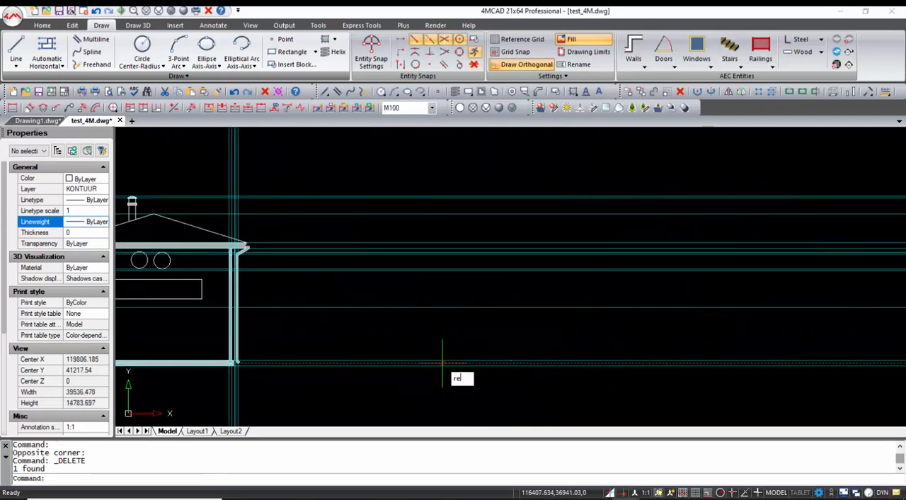
{"action": "type", "text": "c"}
{"action": "key", "text": "Return"}
{"action": "right_click", "coordinate": [503, 364], "text": "shift"}
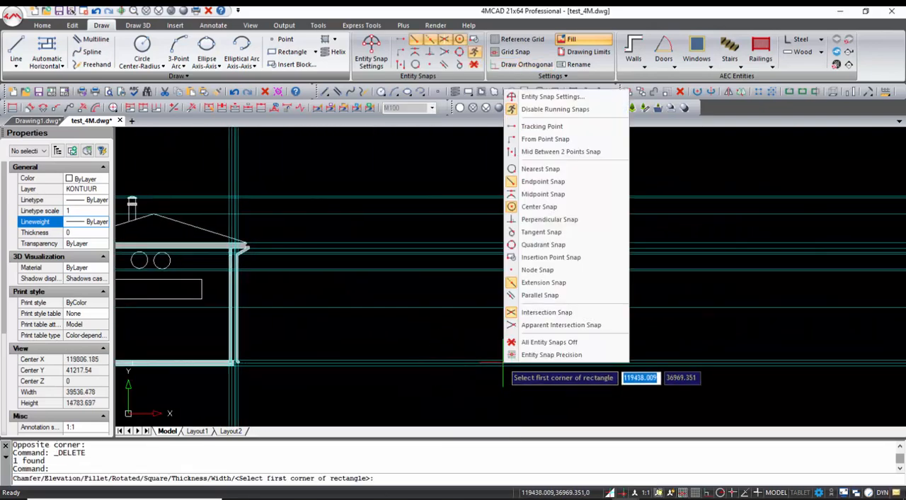
{"action": "left_click", "coordinate": [545, 269]}
{"action": "left_click", "coordinate": [512, 353]}
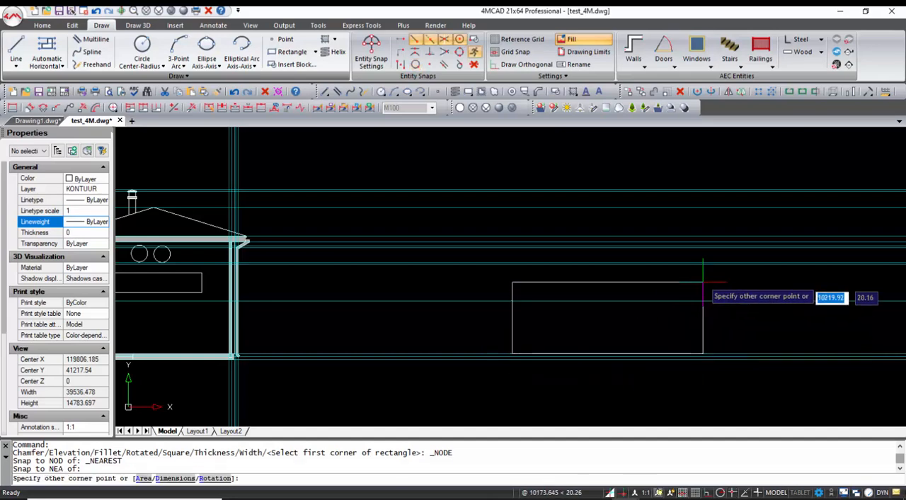
{"action": "right_click", "coordinate": [752, 239], "text": "shift"}
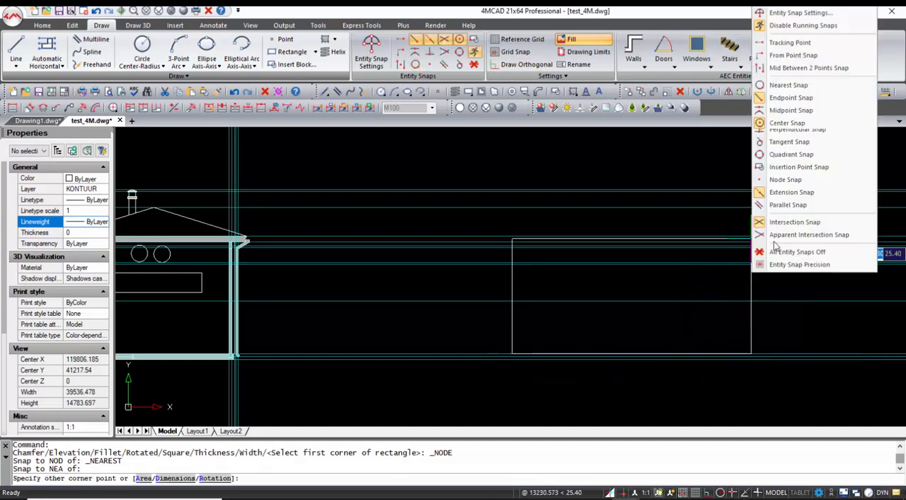
{"action": "left_click", "coordinate": [788, 85]}
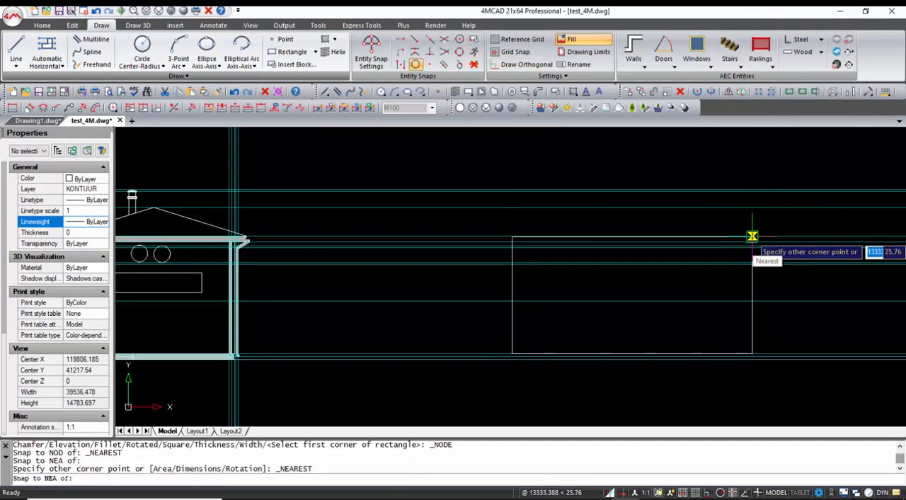
{"action": "left_click", "coordinate": [752, 235]}
{"action": "key", "text": "Return"}
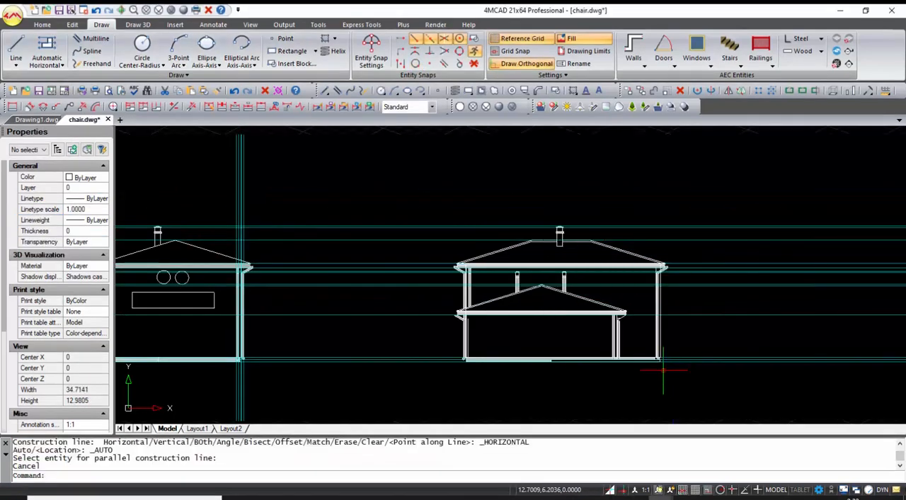
- Examine how the side and rear house elevations align with the front elevation along the construction lines
{"action": "middle_click_drag", "start_coordinate": [300, 363], "coordinate": [588, 361]}
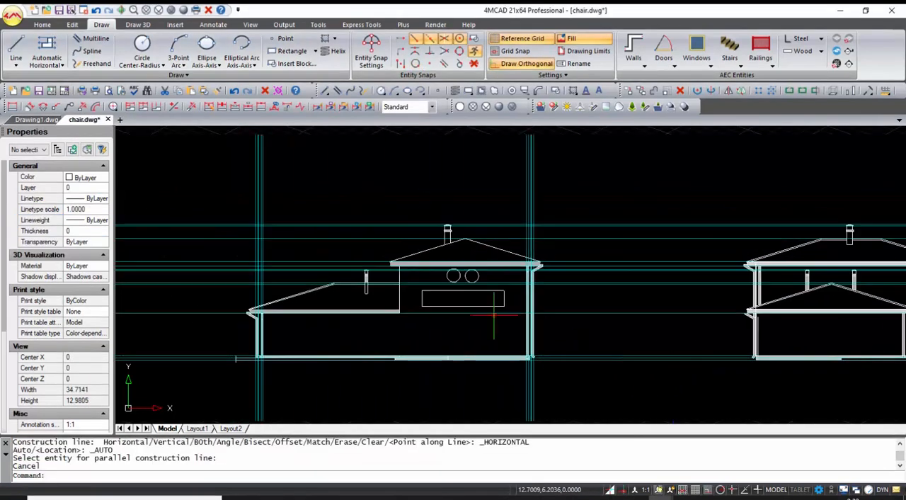
{"action": "scroll", "coordinate": [453, 263], "scroll_direction": "down", "scroll_amount": 3}
{"action": "middle_click_drag", "start_coordinate": [445, 196], "coordinate": [444, 320]}
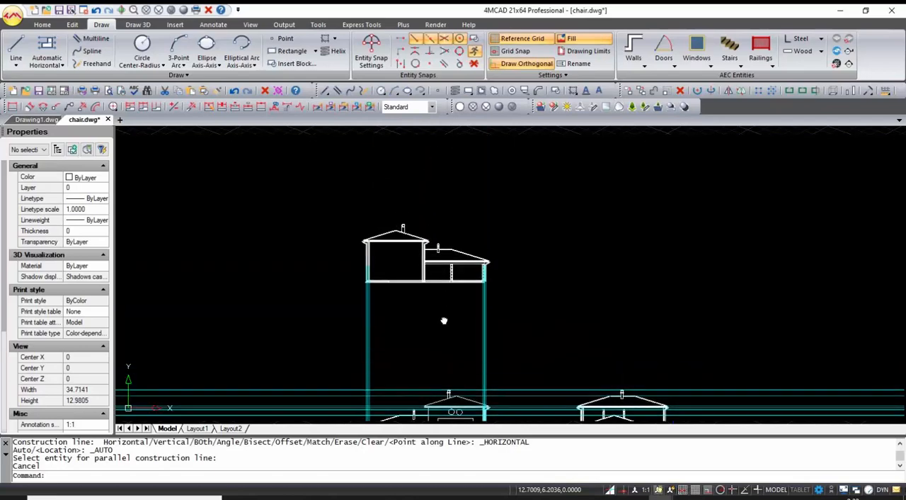
{"action": "scroll", "coordinate": [432, 265], "scroll_direction": "up", "scroll_amount": 6}
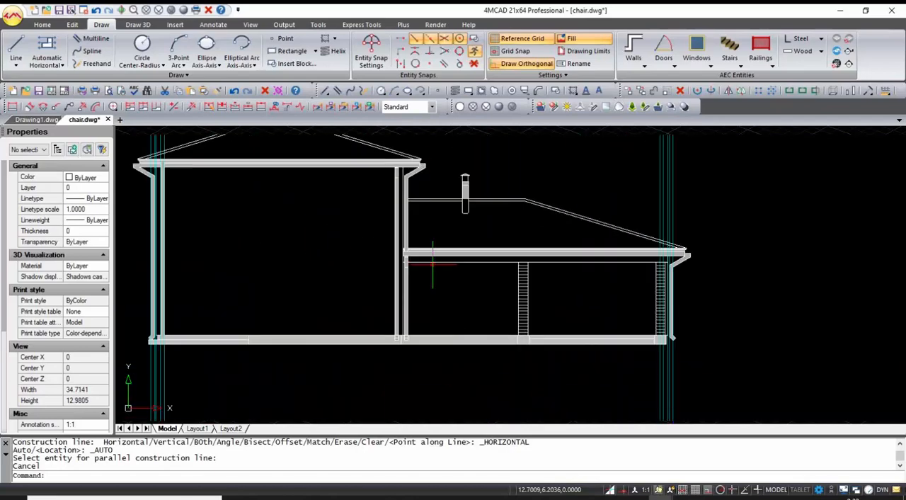
{"action": "scroll", "coordinate": [432, 265], "scroll_direction": "down", "scroll_amount": 5}
{"action": "middle_click_drag", "start_coordinate": [522, 337], "coordinate": [510, 279]}
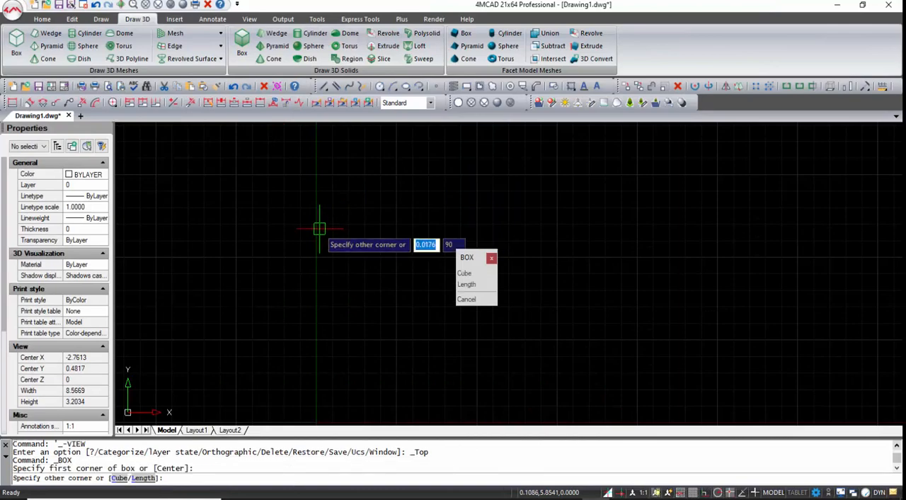
- Draw a 3D box using the Length option, with a width of 0.3 and a height of 0.3
{"action": "left_click", "coordinate": [323, 238]}
{"action": "type", "text": "l"}
{"action": "key", "text": "Return"}
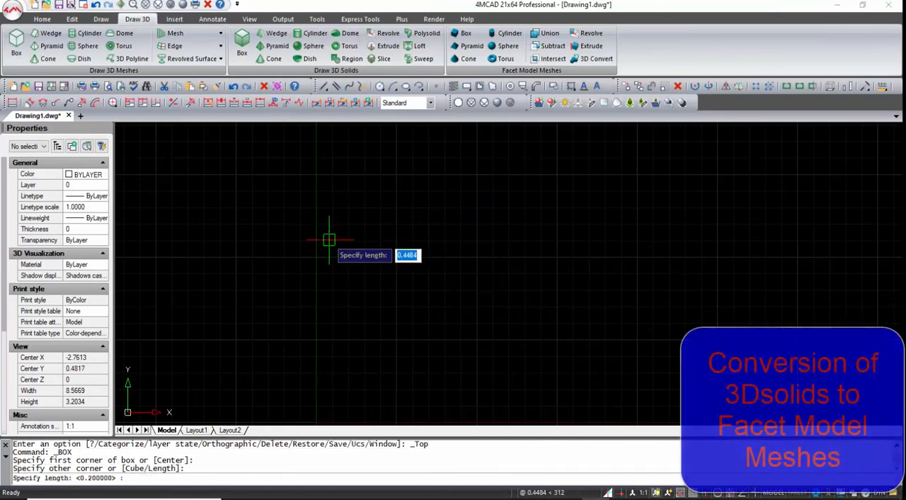
{"action": "key", "text": "Return"}
{"action": "type", "text": "0.3"}
{"action": "key", "text": "Return"}
- Create a rectangular array of the box with 2 rows and 2 columns, using row and column offsets of 1.5
{"action": "key", "text": "Return"}
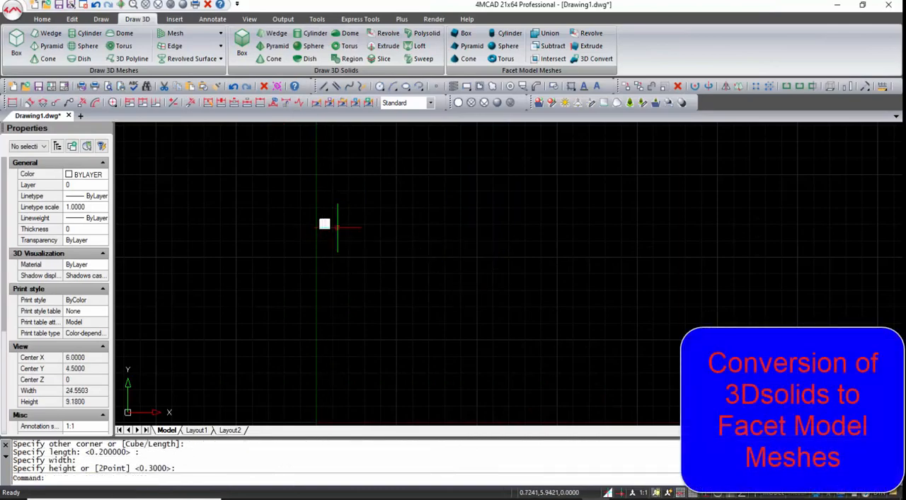
{"action": "scroll", "coordinate": [318, 277], "scroll_direction": "down", "scroll_amount": 3}
{"action": "type", "text": "array"}
{"action": "key", "text": "Return"}
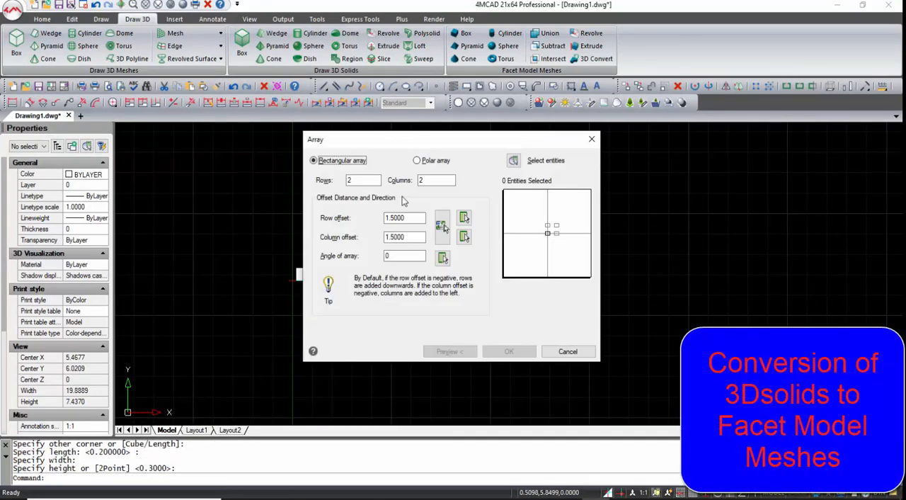
{"action": "left_click", "coordinate": [517, 163]}
{"action": "left_click", "coordinate": [366, 218]}
{"action": "left_click", "coordinate": [274, 310]}
{"action": "key", "text": "Return"}
{"action": "left_click", "coordinate": [509, 351]}
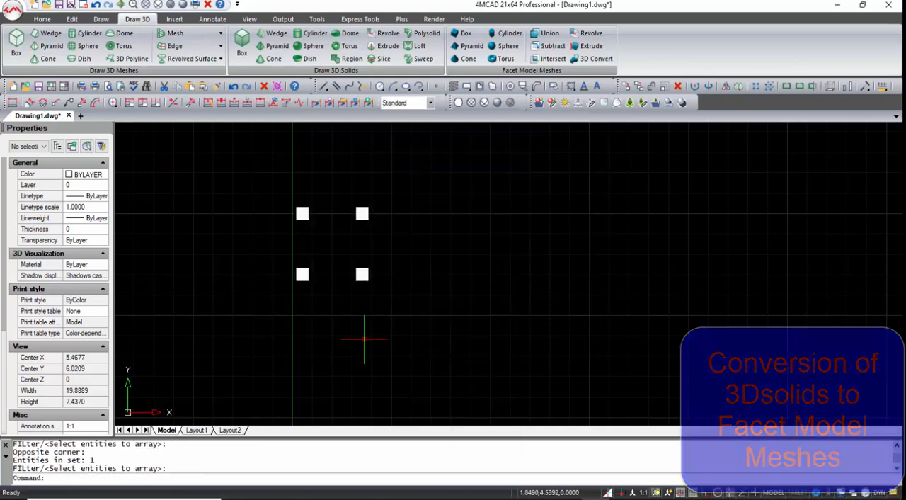
- Draw a solid box 0.2 high across the tops of the four legs to form the chair seat
{"action": "middle_click_drag", "start_coordinate": [364, 338], "coordinate": [306, 307], "text": "shift"}
{"action": "scroll", "coordinate": [303, 233], "scroll_direction": "up", "scroll_amount": 1}
{"action": "left_click", "coordinate": [241, 44]}
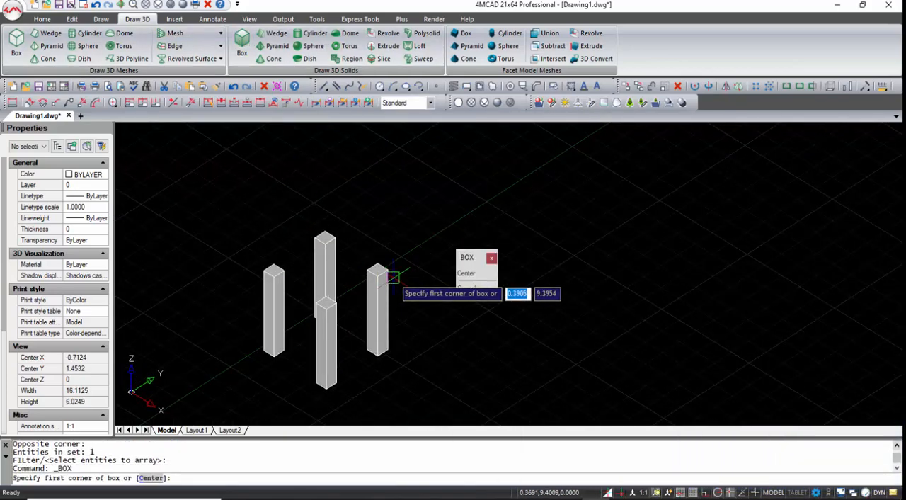
{"action": "left_click", "coordinate": [256, 263]}
{"action": "left_click", "coordinate": [265, 269]}
{"action": "type", "text": ".2"}
{"action": "key", "text": "Return"}
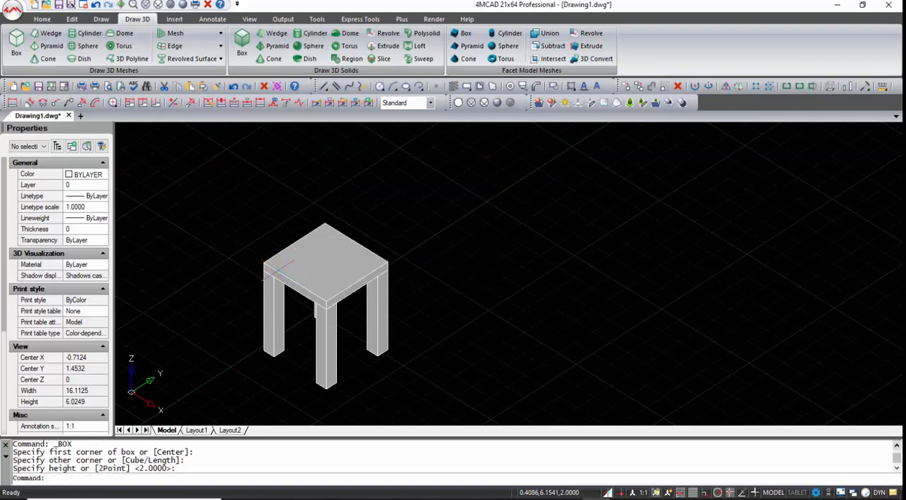
- Fillet the front edge of the seat and the top edge of the backrest with a radius of 0.1
{"action": "scroll", "coordinate": [277, 270], "scroll_direction": "up", "scroll_amount": 1}
{"action": "key", "text": "Return"}
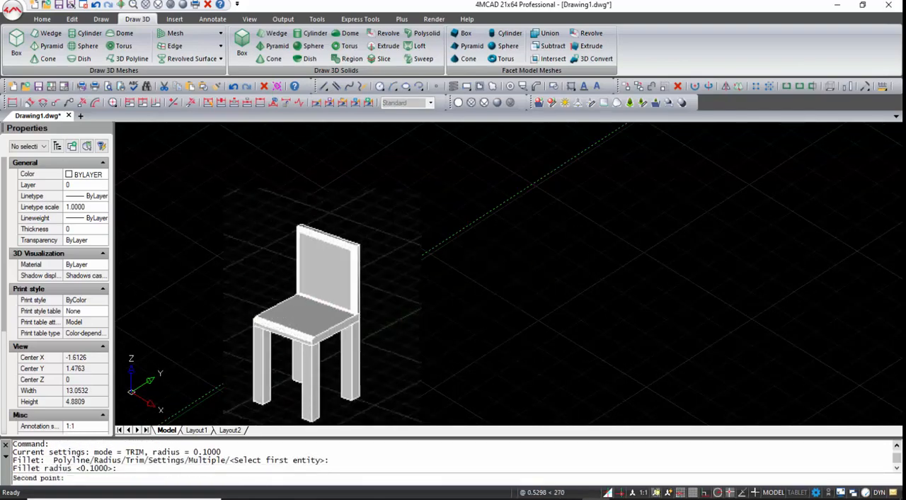
{"action": "key", "text": "Escape"}
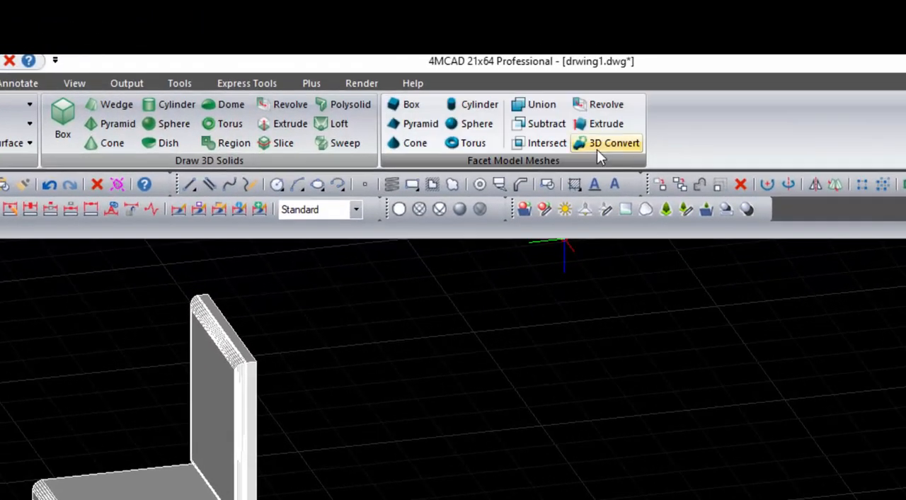
- Convert all the chair's 3D solids to facet models with 3D Convert, using the Solid entity type
{"action": "left_click", "coordinate": [599, 149]}
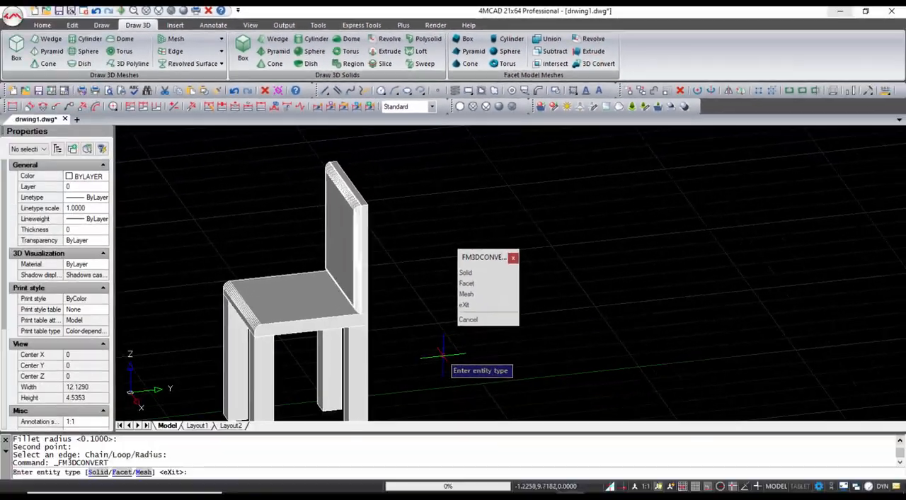
{"action": "left_click", "coordinate": [103, 473]}
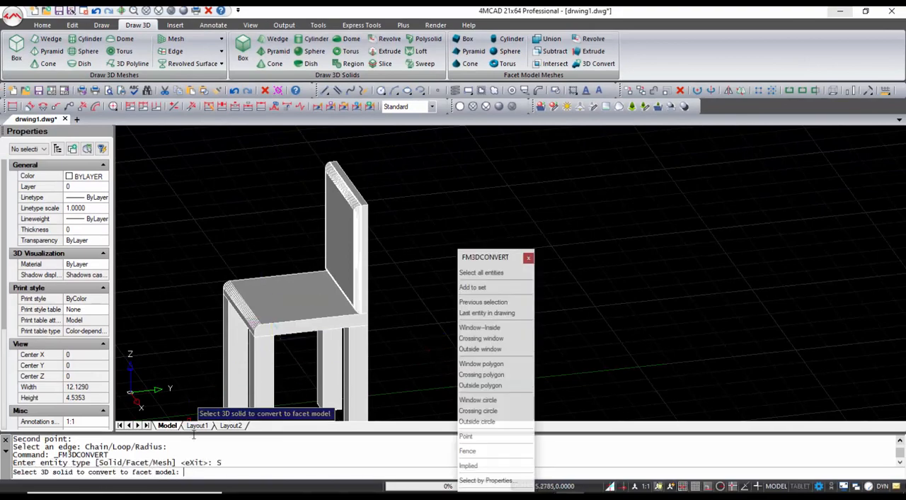
{"action": "left_click", "coordinate": [395, 371]}
{"action": "left_click", "coordinate": [200, 189]}
{"action": "key", "text": "Return"}
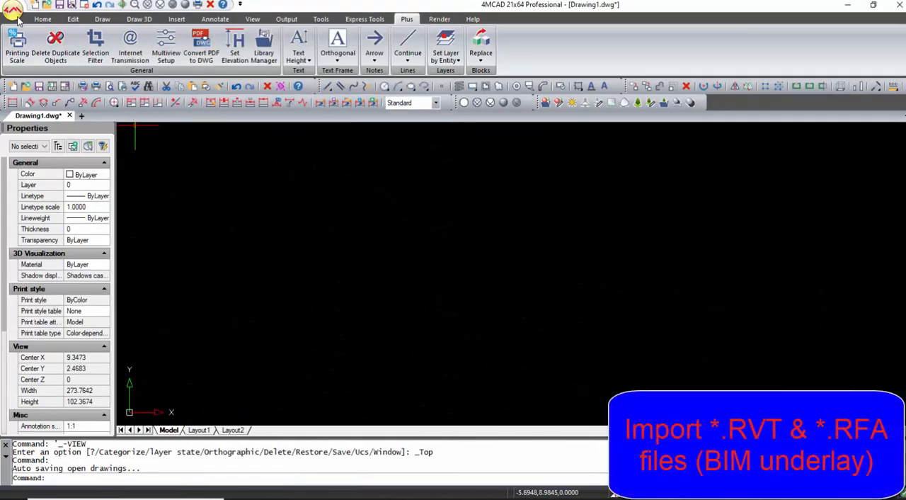
- Attach rac_advanced_sample_project.rvt as a BIM underlay in the drawing at scale 1 and rotation 0
{"action": "left_click", "coordinate": [15, 14]}
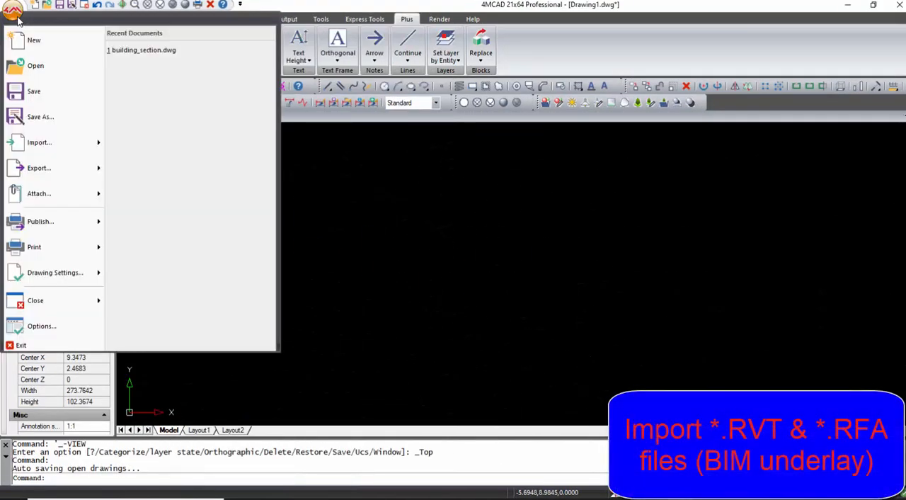
{"action": "mouse_move", "coordinate": [44, 160]}
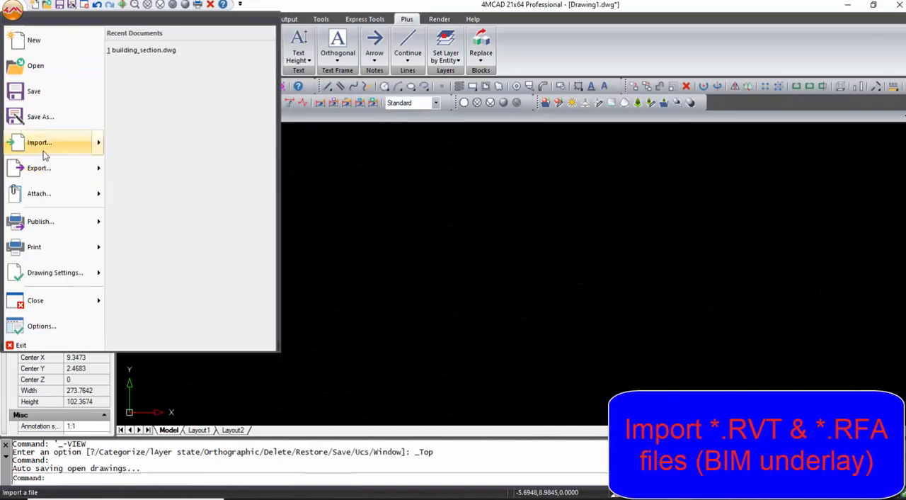
{"action": "mouse_move", "coordinate": [84, 149]}
{"action": "left_click", "coordinate": [169, 149]}
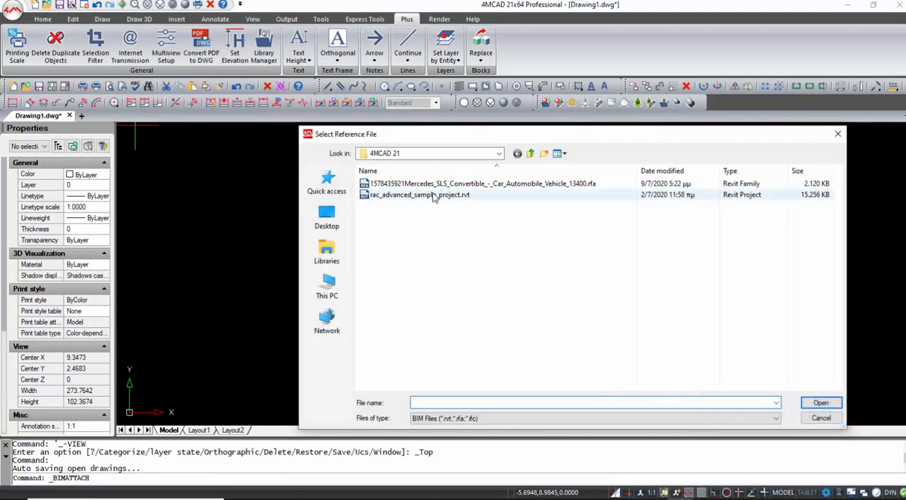
{"action": "left_click", "coordinate": [446, 196]}
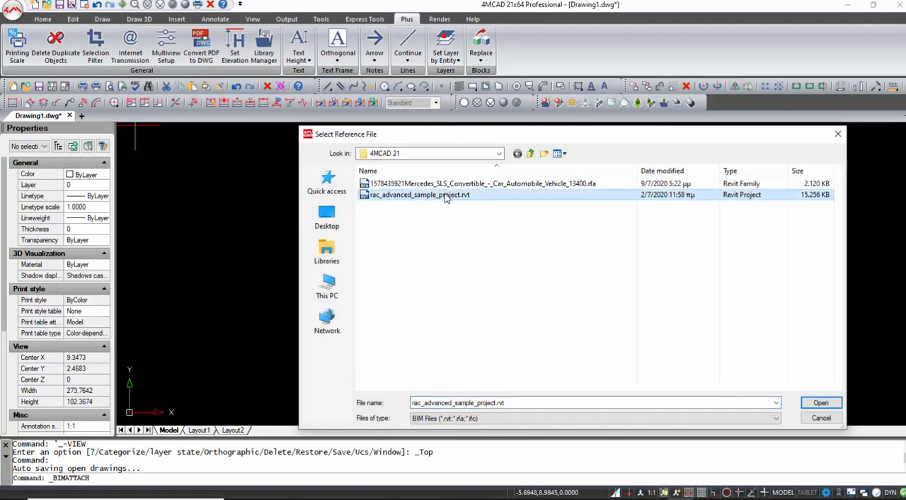
{"action": "left_click", "coordinate": [807, 402]}
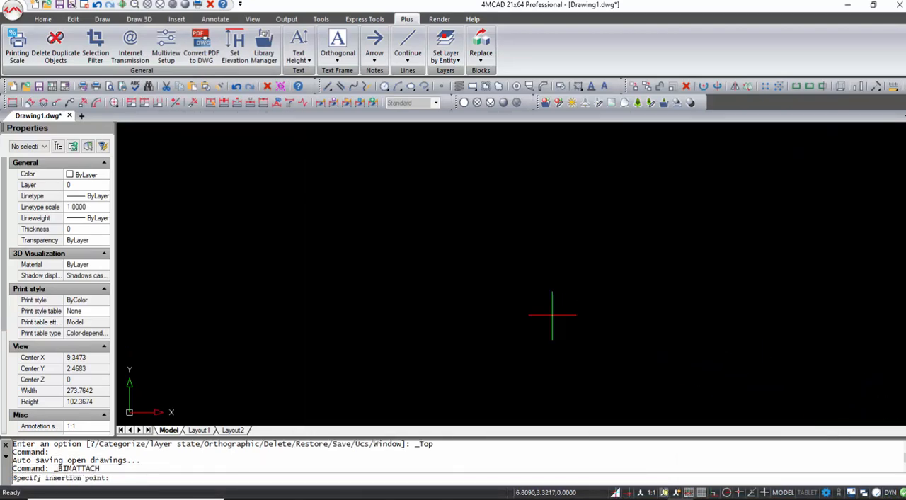
{"action": "left_click", "coordinate": [388, 264]}
{"action": "key", "text": "Return"}
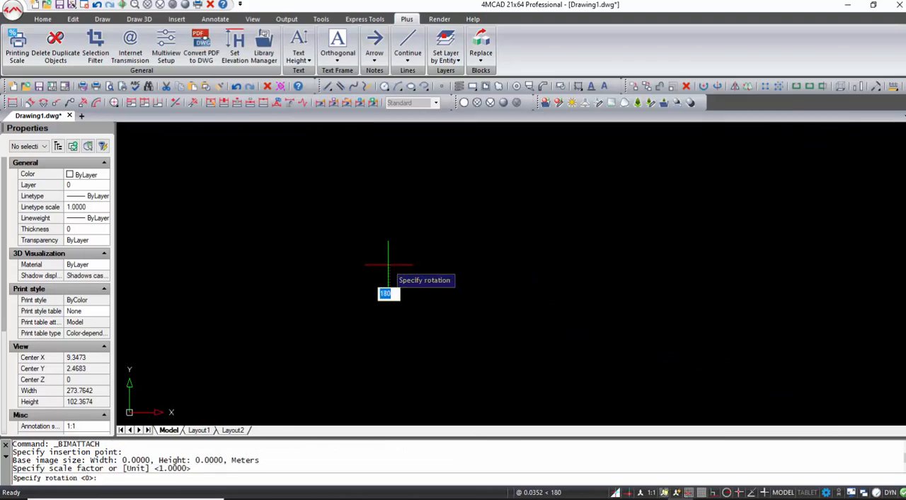
{"action": "key", "text": "Return"}
- Show the attached building model in 3D with the Realistic visual style
{"action": "scroll", "coordinate": [472, 286], "scroll_direction": "down", "scroll_amount": 5}
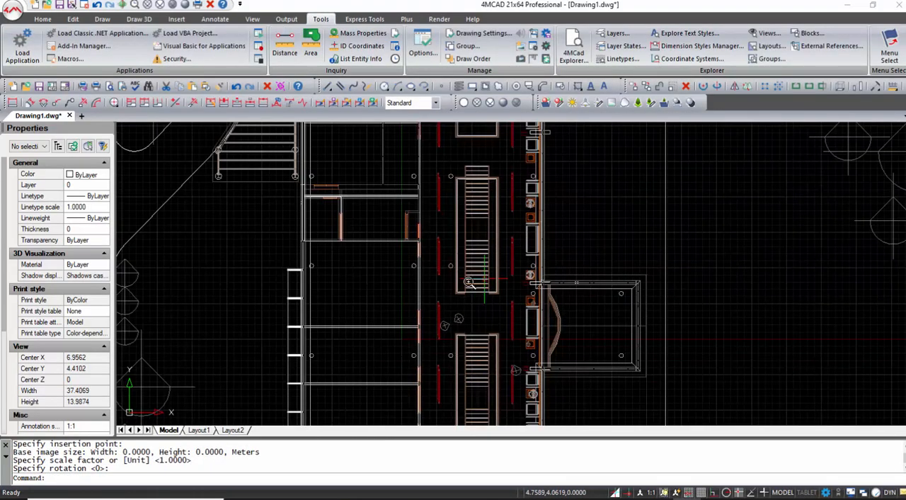
{"action": "scroll", "coordinate": [471, 282], "scroll_direction": "down", "scroll_amount": 3}
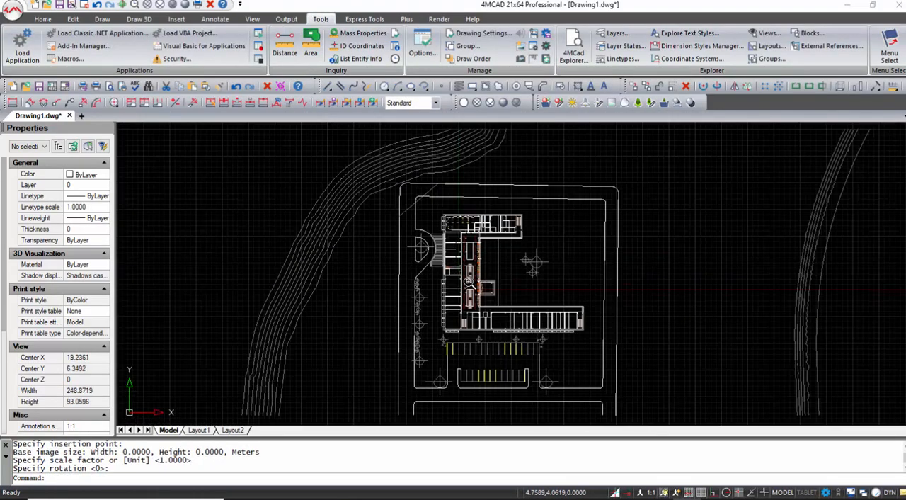
{"action": "middle_click_drag", "start_coordinate": [511, 322], "coordinate": [349, 231], "text": "shift"}
{"action": "scroll", "coordinate": [557, 261], "scroll_direction": "up", "scroll_amount": 6}
{"action": "scroll", "coordinate": [557, 260], "scroll_direction": "up", "scroll_amount": 4}
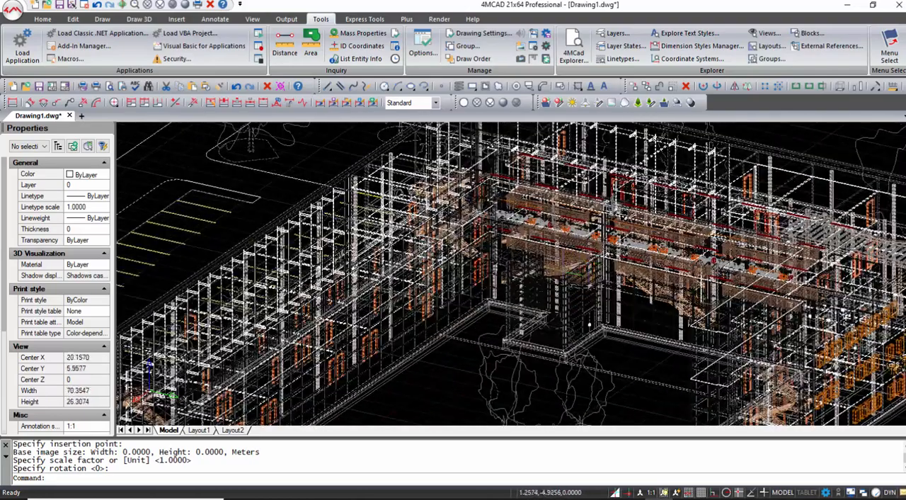
{"action": "left_click", "coordinate": [184, 5]}
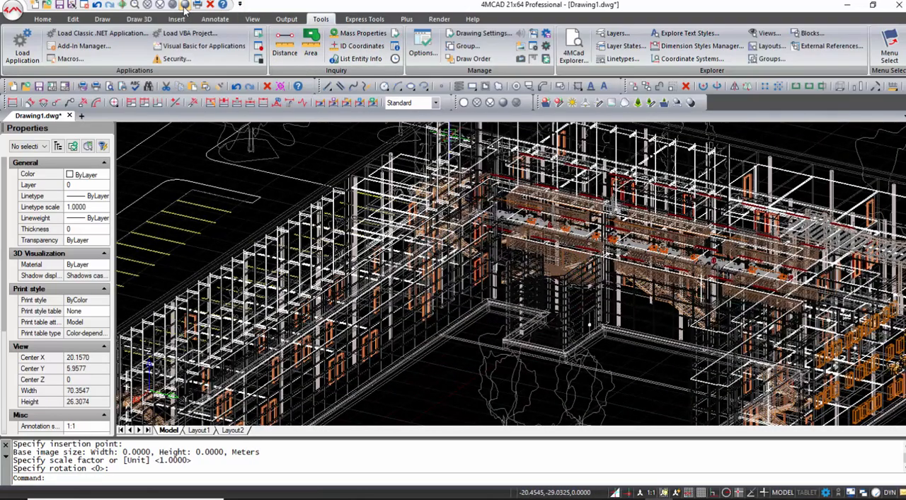
{"action": "scroll", "coordinate": [415, 384], "scroll_direction": "down", "scroll_amount": 4}
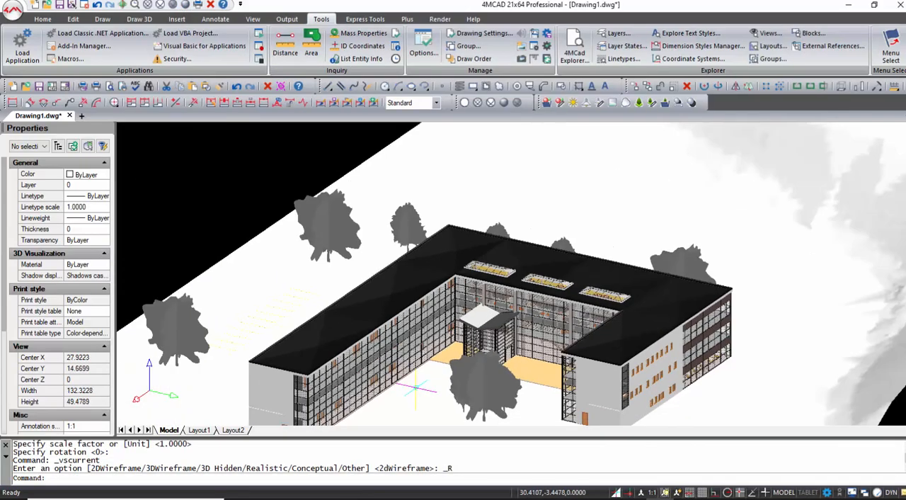
{"action": "middle_click_drag", "start_coordinate": [425, 386], "coordinate": [445, 375], "text": "shift"}
{"action": "scroll", "coordinate": [482, 341], "scroll_direction": "up", "scroll_amount": 4}
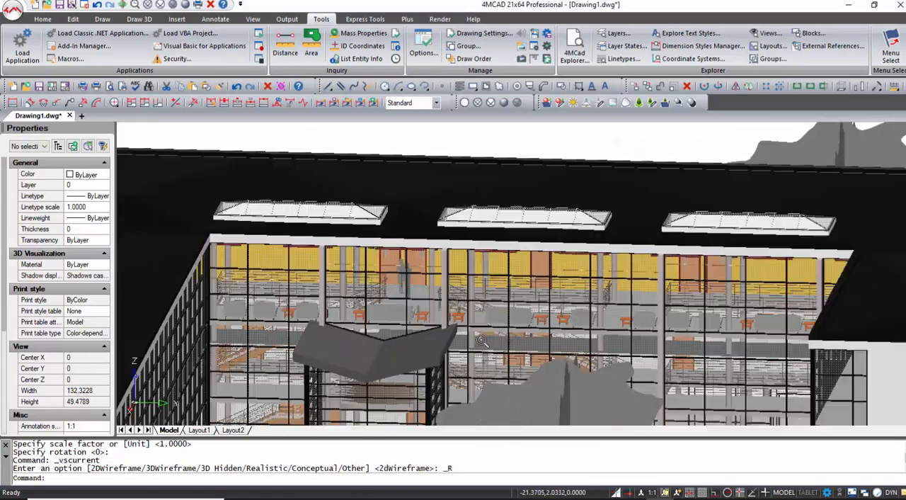
{"action": "key", "text": "ctrl+y"}
{"action": "key", "text": "ctrl+y"}
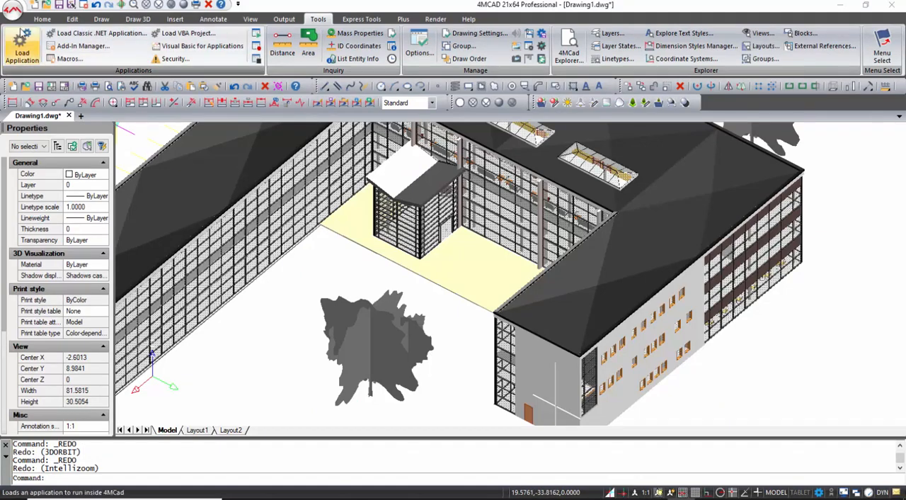
{"action": "left_click", "coordinate": [13, 11]}
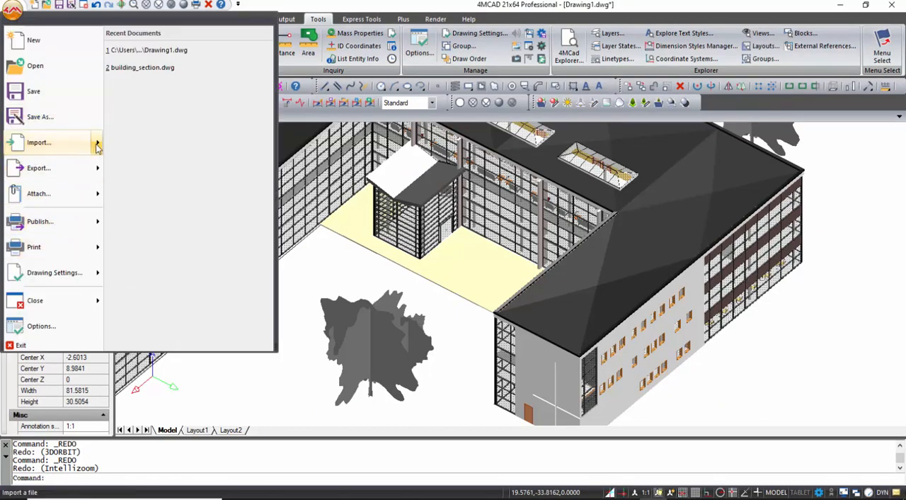
{"action": "mouse_move", "coordinate": [97, 145]}
{"action": "left_click", "coordinate": [163, 142]}
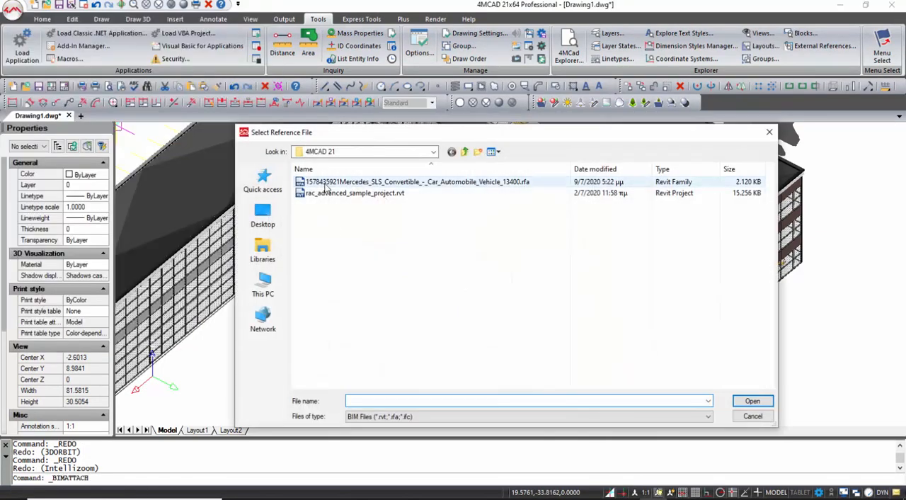
{"action": "left_click", "coordinate": [336, 182]}
{"action": "left_click", "coordinate": [748, 403]}
{"action": "key", "text": "F3"}
{"action": "left_click", "coordinate": [473, 246]}
{"action": "key", "text": "Return"}
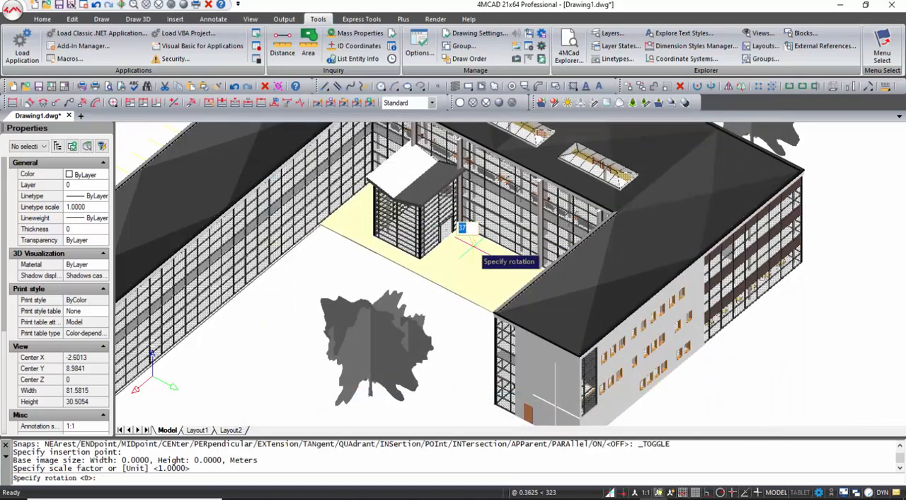
{"action": "key", "text": "Return"}
{"action": "scroll", "coordinate": [470, 238], "scroll_direction": "up", "scroll_amount": 5}
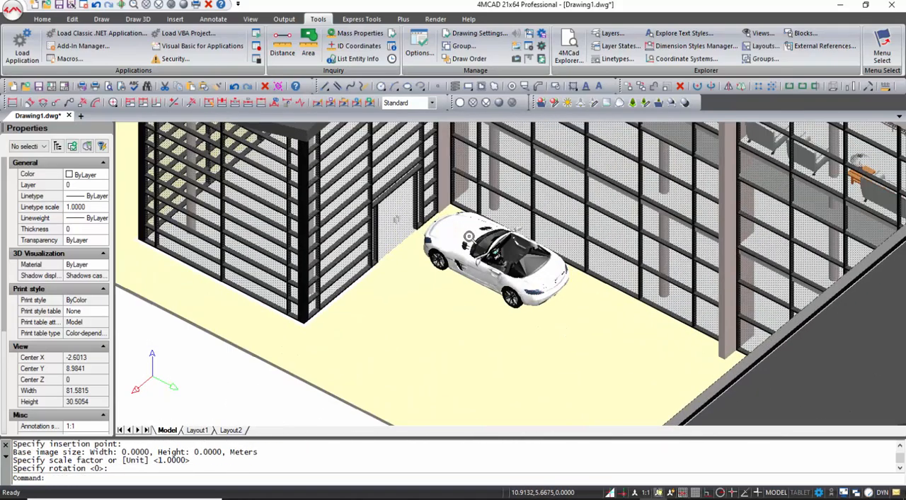
{"action": "scroll", "coordinate": [469, 236], "scroll_direction": "down", "scroll_amount": 4}
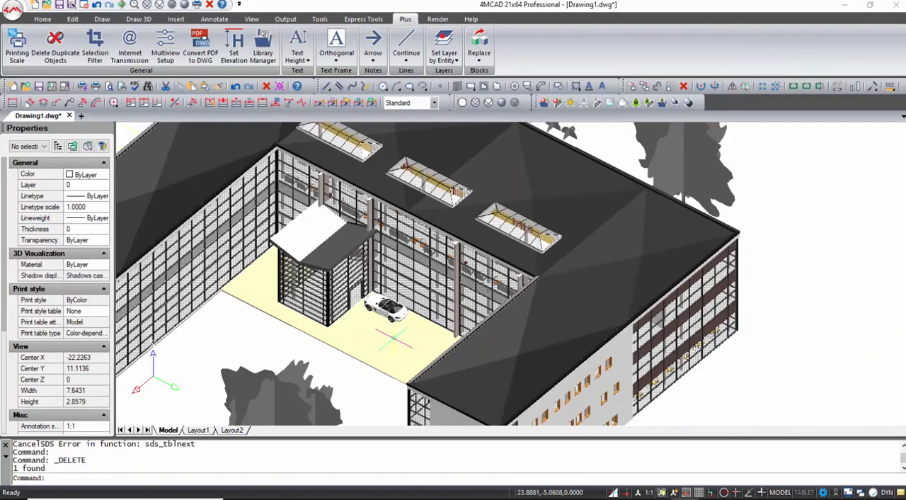
{"action": "scroll", "coordinate": [393, 338], "scroll_direction": "down", "scroll_amount": 2}
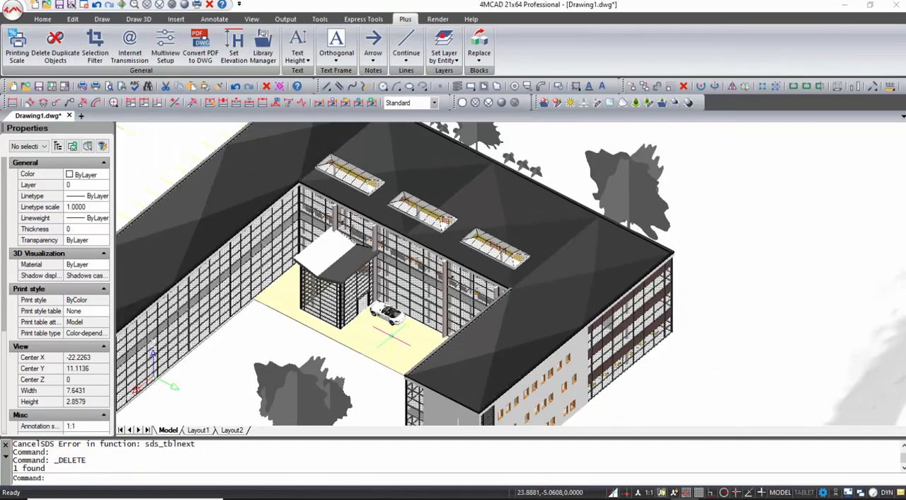
- Display the model in the Conceptual, 3D Hidden and 3D Wireframe visual styles, ending with 3D Hidden
{"action": "left_click", "coordinate": [174, 9]}
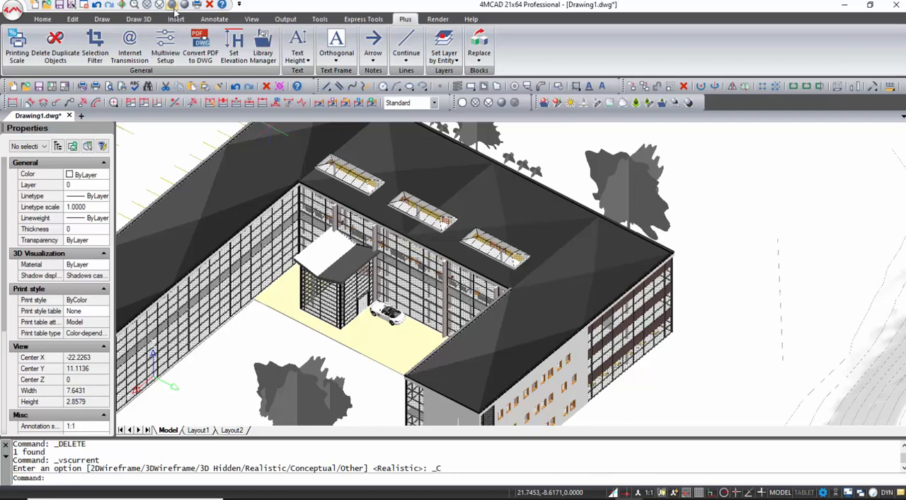
{"action": "left_click", "coordinate": [158, 5]}
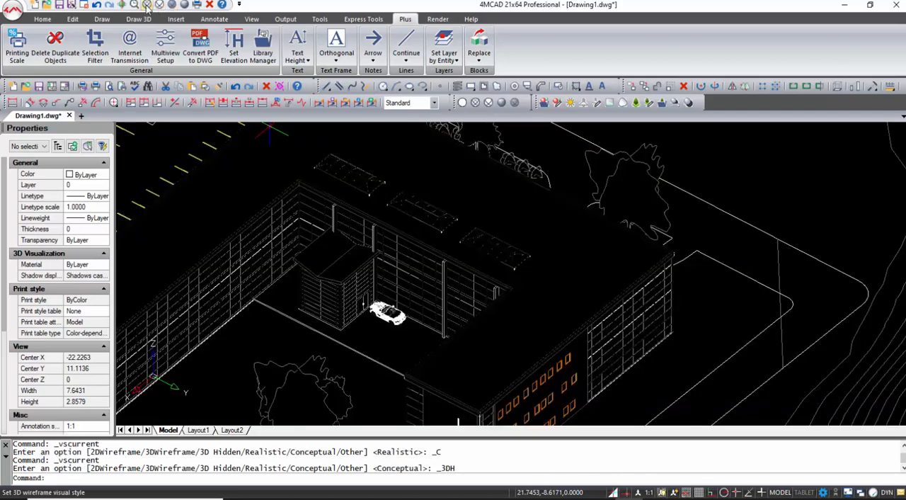
{"action": "left_click", "coordinate": [146, 5]}
{"action": "left_click", "coordinate": [159, 5]}
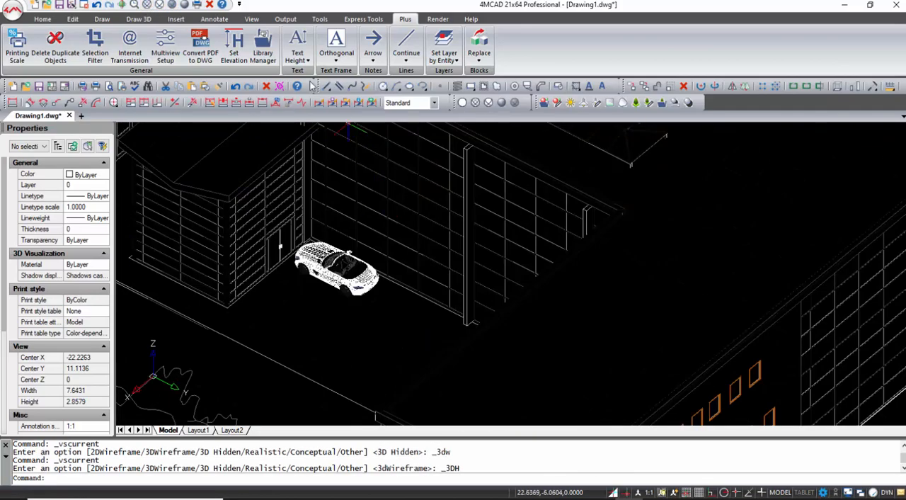
- Insert three copies of the chair block from the Library Manager's Kitchen furnitures in the courtyard near the car
{"action": "left_click", "coordinate": [263, 50]}
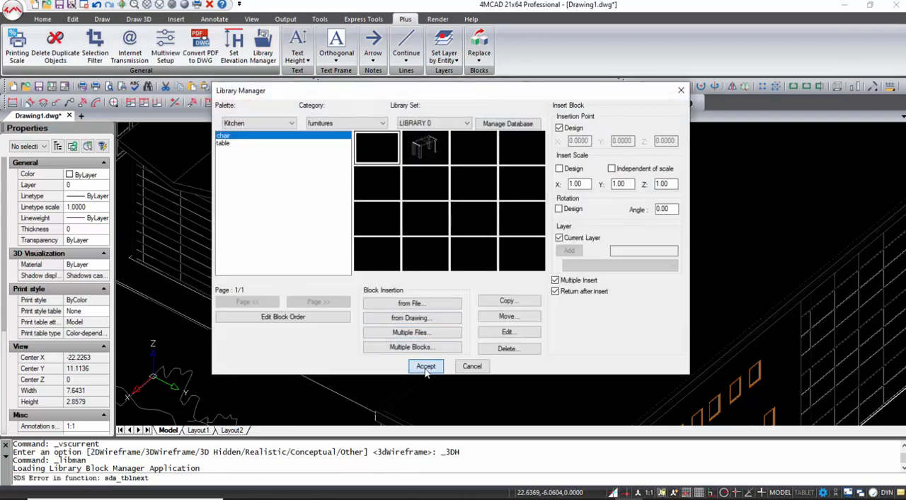
{"action": "left_click", "coordinate": [426, 367]}
{"action": "scroll", "coordinate": [425, 340], "scroll_direction": "up", "scroll_amount": 3}
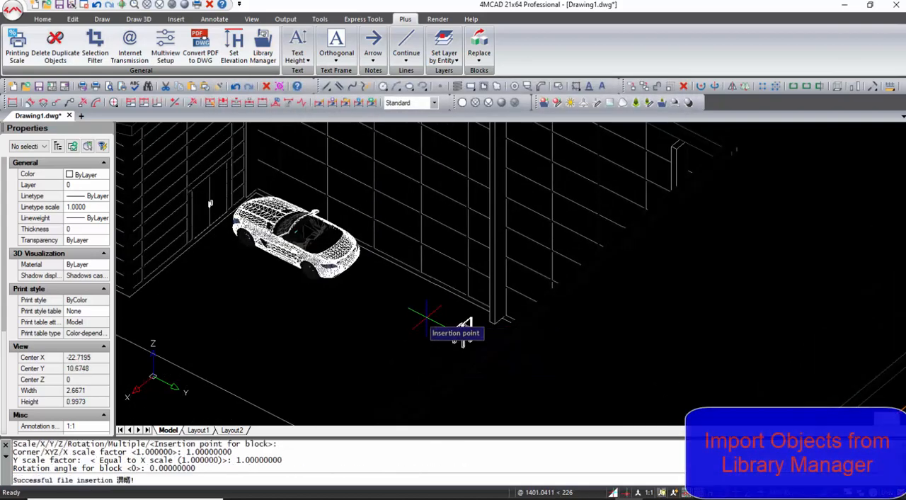
{"action": "left_click", "coordinate": [464, 334]}
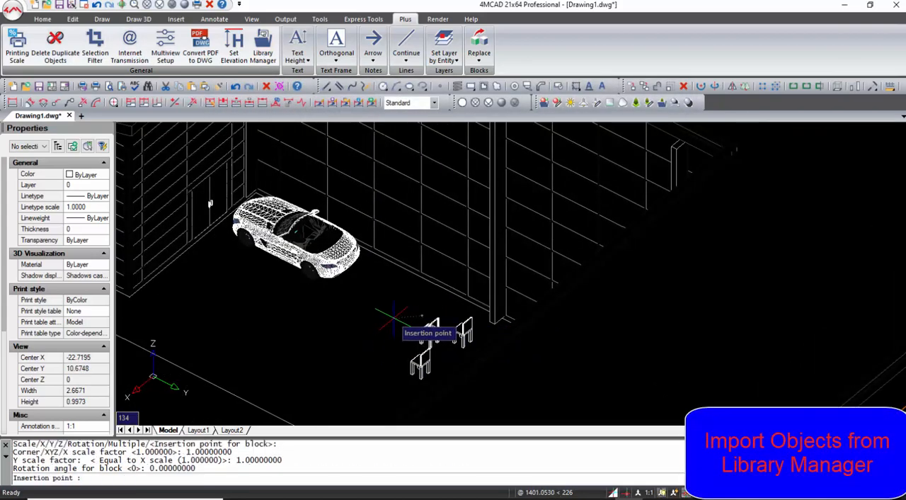
{"action": "key", "text": "Return"}
- Insert the table block from the Library Manager's Kitchen furnitures among the chairs in the courtyard
{"action": "left_click", "coordinate": [223, 144]}
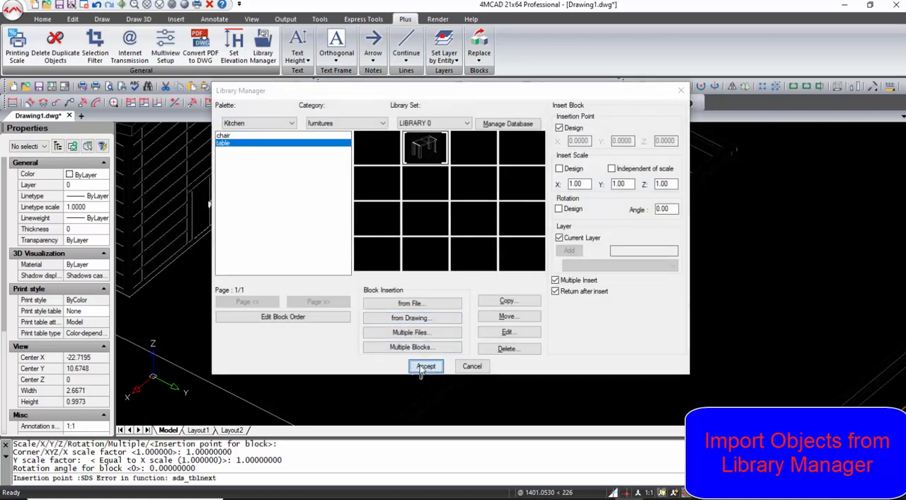
{"action": "left_click", "coordinate": [425, 366]}
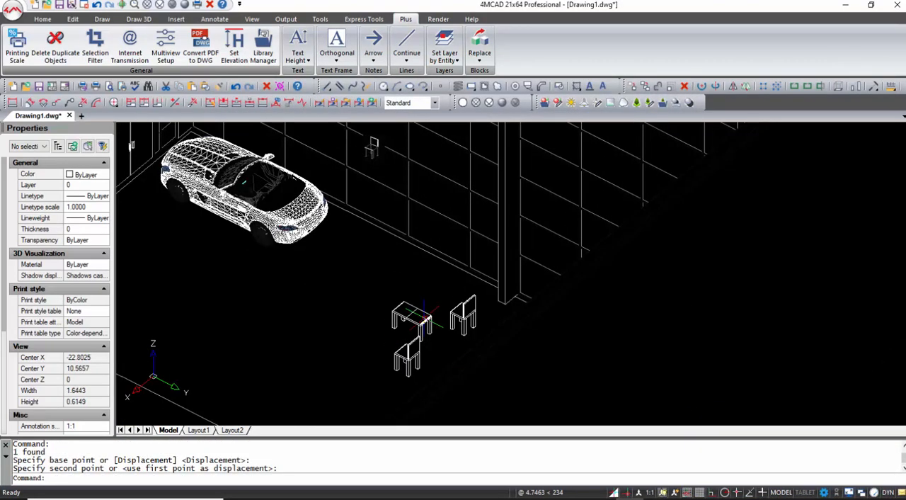
{"action": "left_click", "coordinate": [263, 49]}
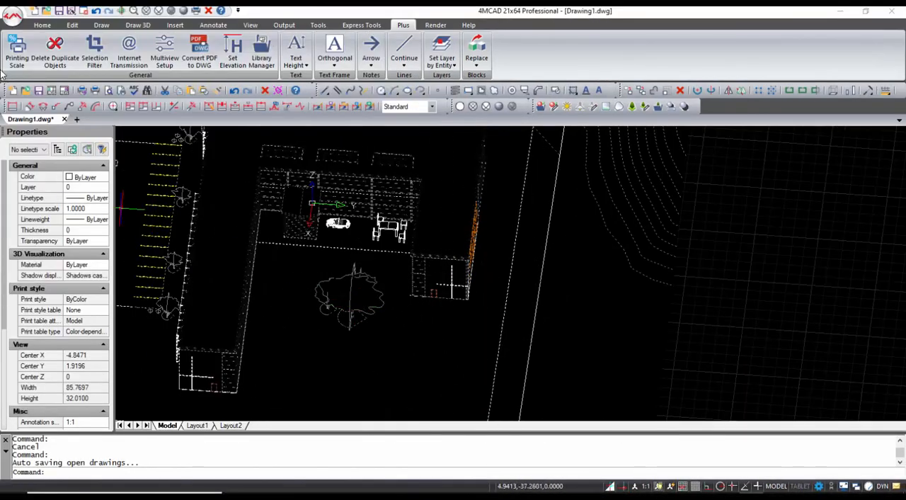
- Import Sectional.STEP into the drawing and complete the import once its translation is ready
{"action": "left_click", "coordinate": [12, 15]}
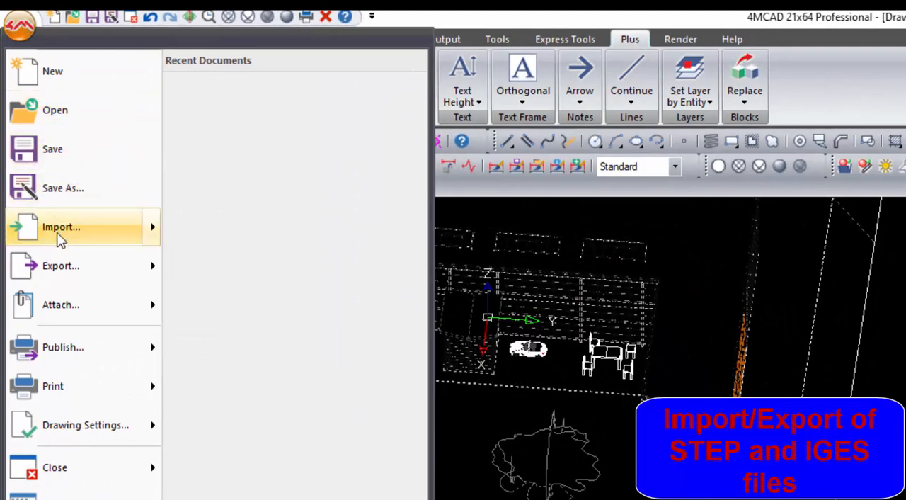
{"action": "mouse_move", "coordinate": [60, 240]}
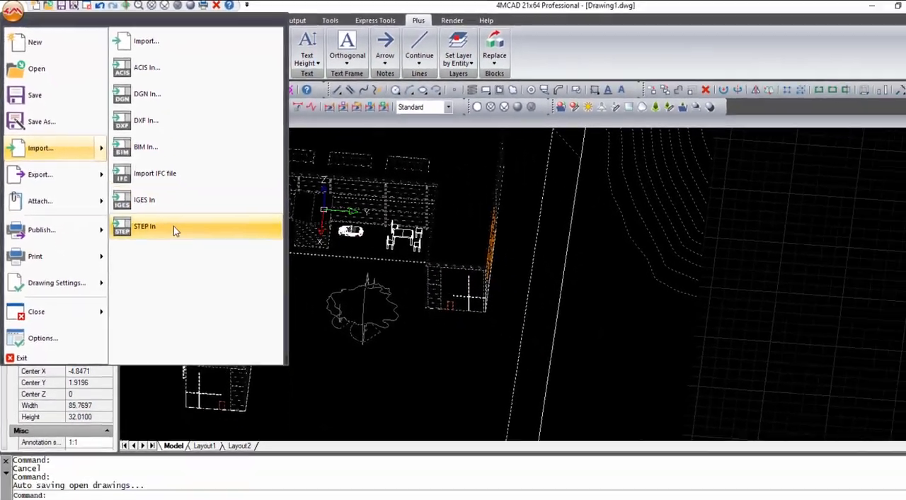
{"action": "left_click", "coordinate": [216, 341]}
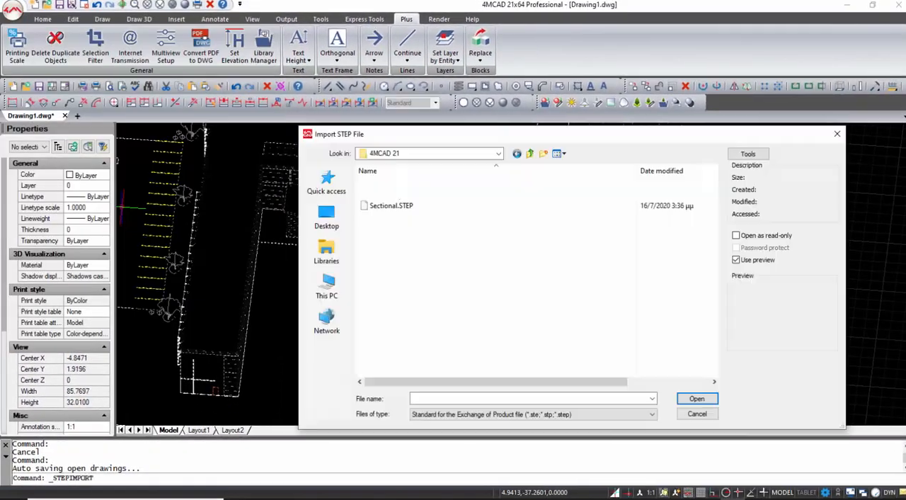
{"action": "left_click", "coordinate": [407, 206]}
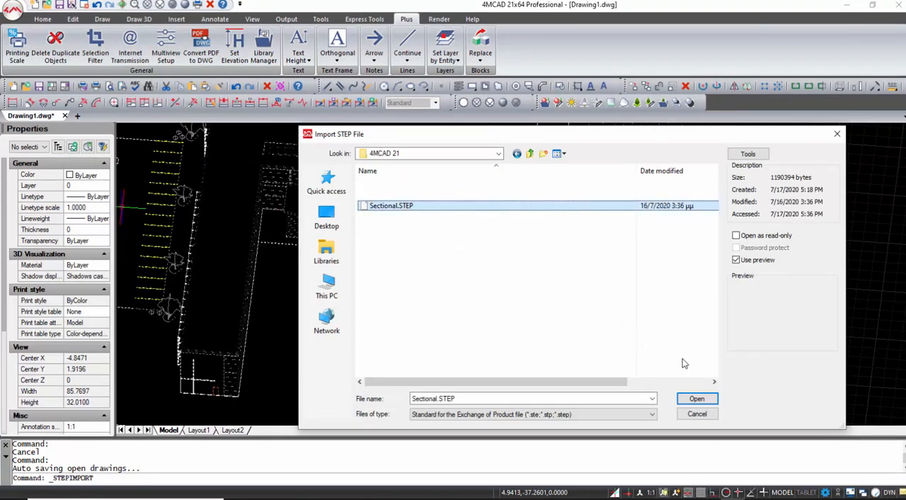
{"action": "left_click", "coordinate": [697, 399]}
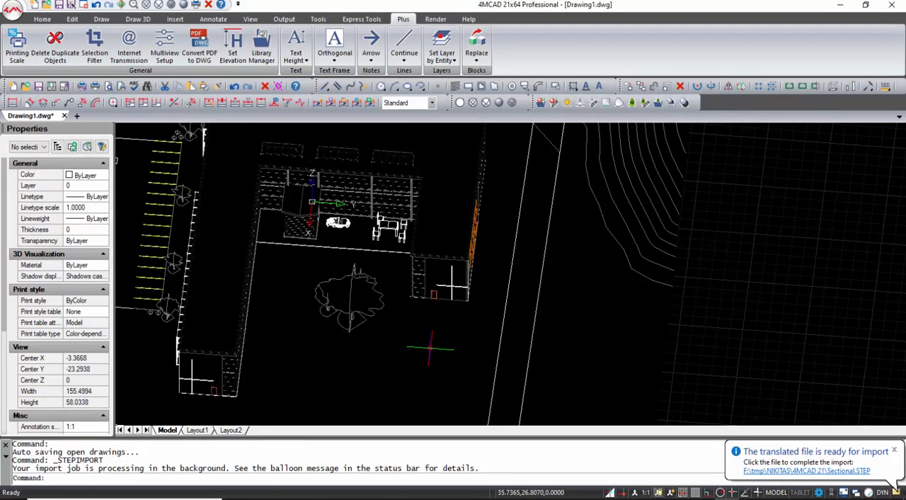
{"action": "left_click", "coordinate": [794, 471]}
- Show the imported sectional model in front of the building with the Realistic visual style
{"action": "middle_click_drag", "start_coordinate": [483, 357], "coordinate": [456, 338], "text": "shift"}
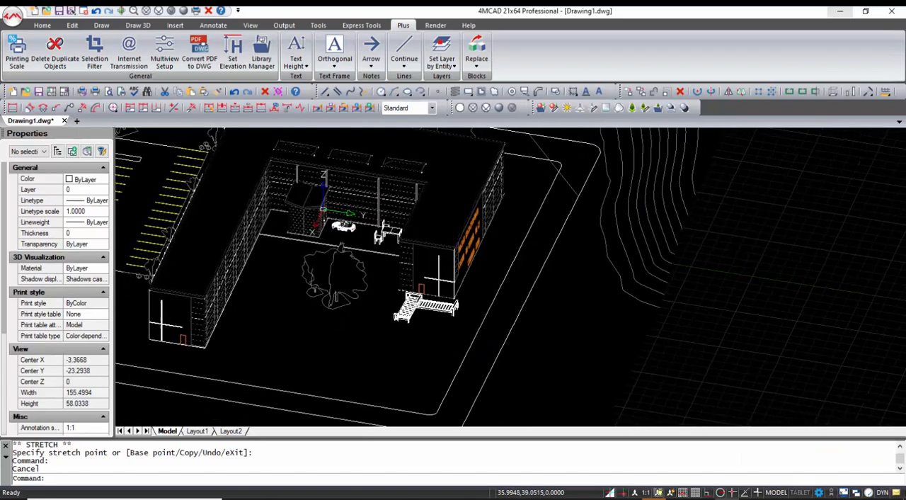
{"action": "scroll", "coordinate": [437, 318], "scroll_direction": "up", "scroll_amount": 1}
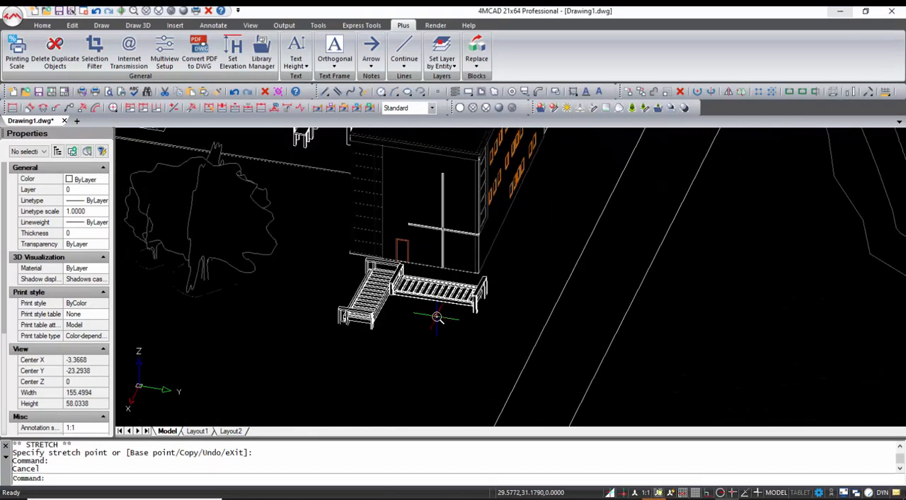
{"action": "left_click", "coordinate": [183, 11]}
{"action": "scroll", "coordinate": [365, 220], "scroll_direction": "down", "scroll_amount": 6}
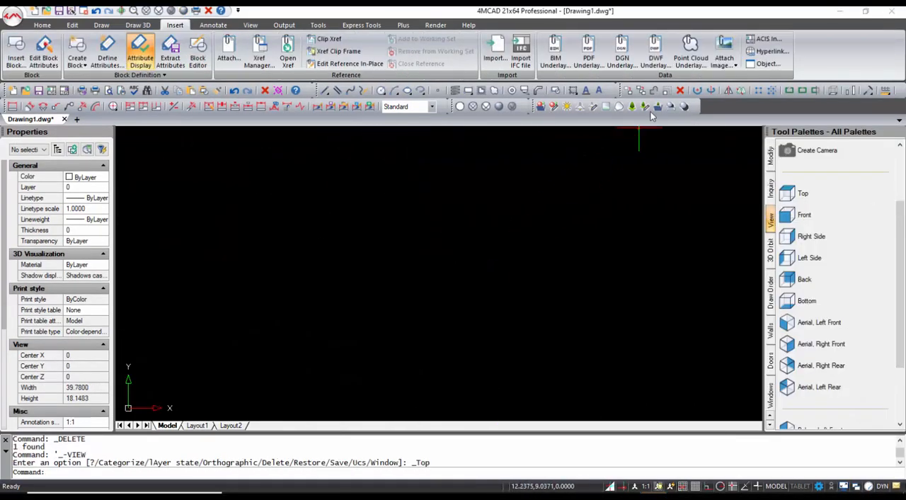
- Attach the point cloud AutodeskReCapSampleProject.rcp at a picked insertion point with scale factor 1, and orbit it into a 3D view
{"action": "left_click", "coordinate": [690, 51]}
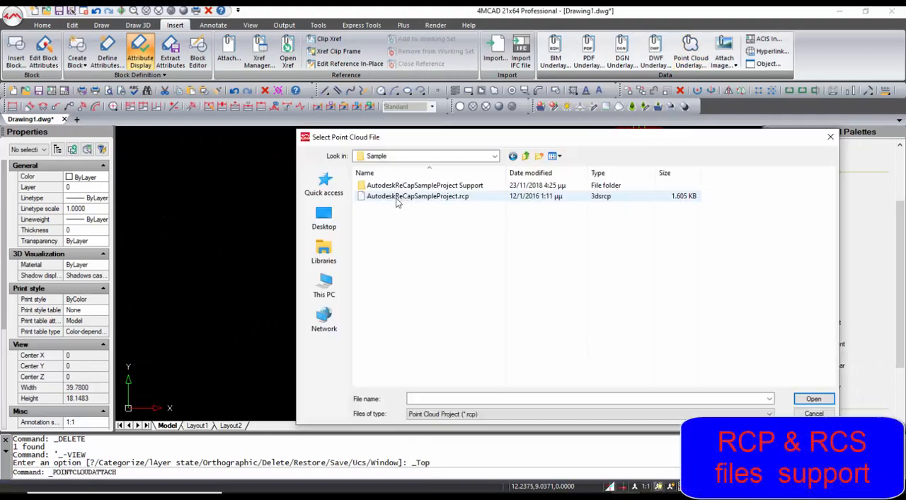
{"action": "left_click", "coordinate": [432, 196]}
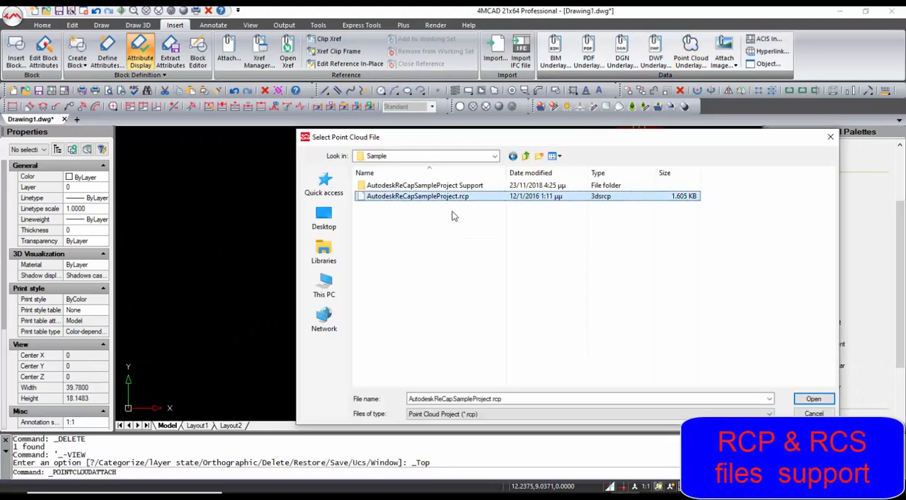
{"action": "left_click", "coordinate": [814, 399]}
{"action": "left_click", "coordinate": [538, 353]}
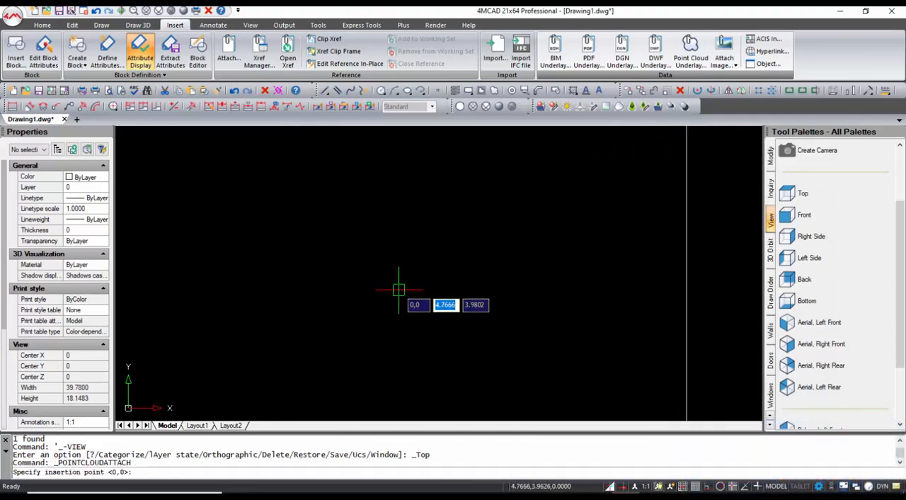
{"action": "left_click", "coordinate": [446, 277]}
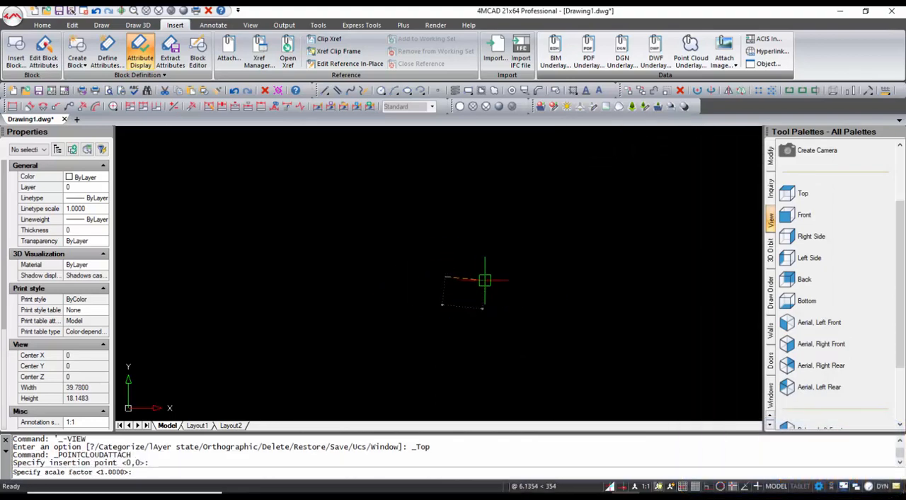
{"action": "key", "text": "Return"}
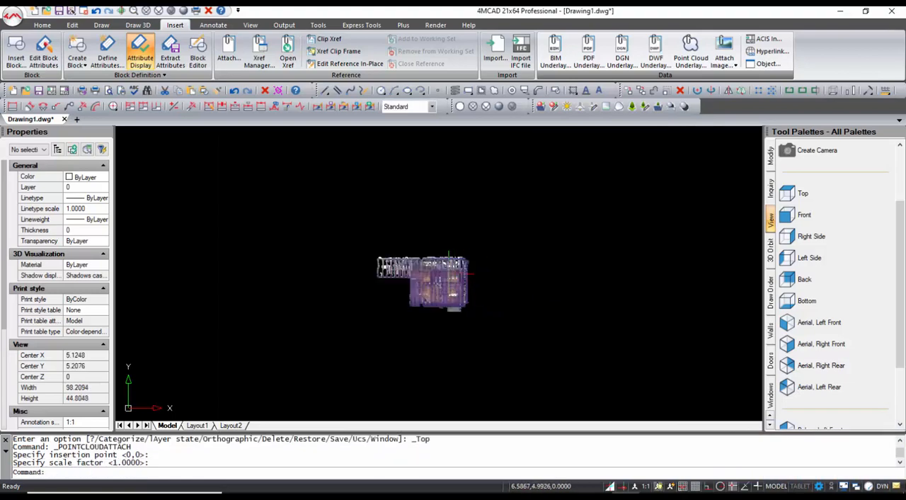
{"action": "scroll", "coordinate": [449, 273], "scroll_direction": "up", "scroll_amount": 3}
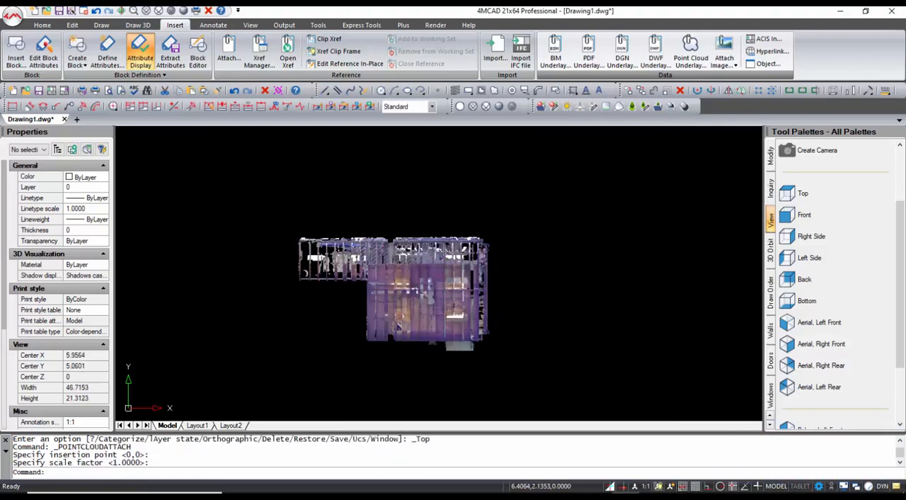
{"action": "mouse_move", "coordinate": [454, 367]}
{"action": "middle_mouse_down", "text": "shift"}
{"action": "mouse_move", "coordinate": [424, 362]}
{"action": "mouse_move", "coordinate": [380, 263]}
{"action": "mouse_move", "coordinate": [397, 259]}
{"action": "mouse_move", "coordinate": [434, 313]}
{"action": "mouse_move", "coordinate": [556, 319]}
{"action": "middle_mouse_up", "text": "shift"}
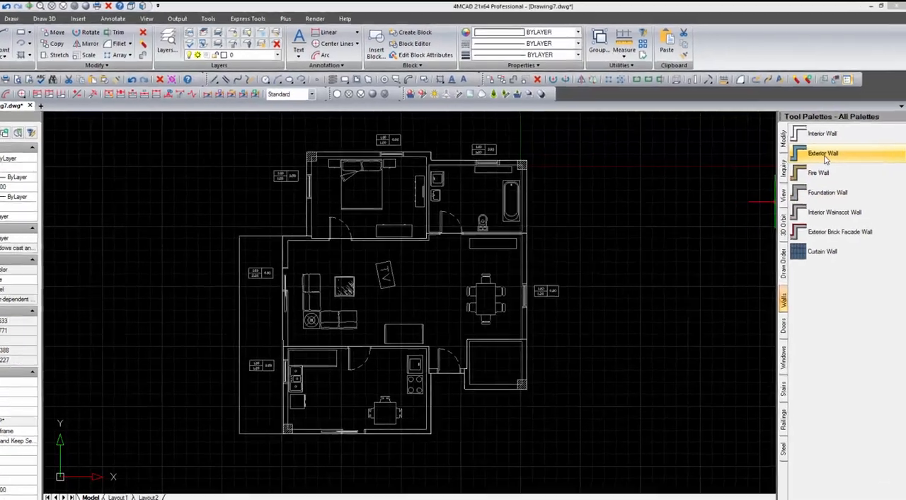
- Convert the floor plan's outer outline in Drawing7.dwg to an Exterior style wall without erasing the layout geometry
{"action": "left_click", "coordinate": [830, 141]}
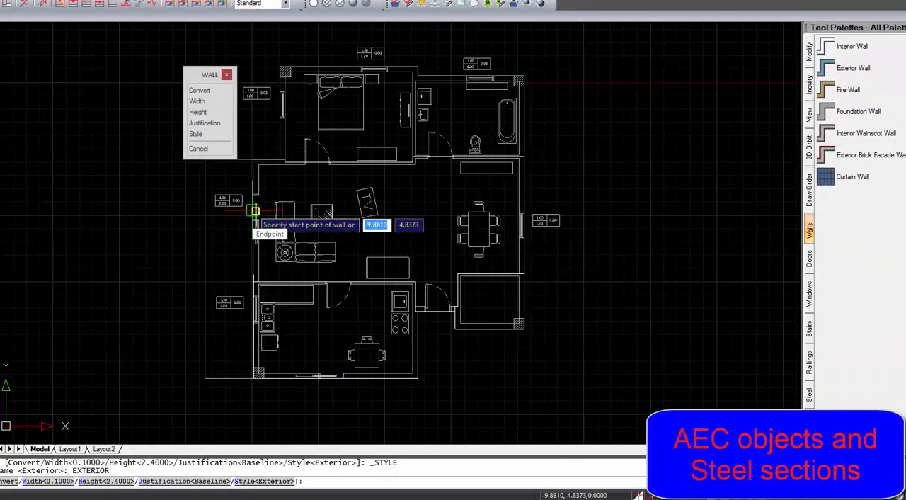
{"action": "left_click", "coordinate": [200, 90]}
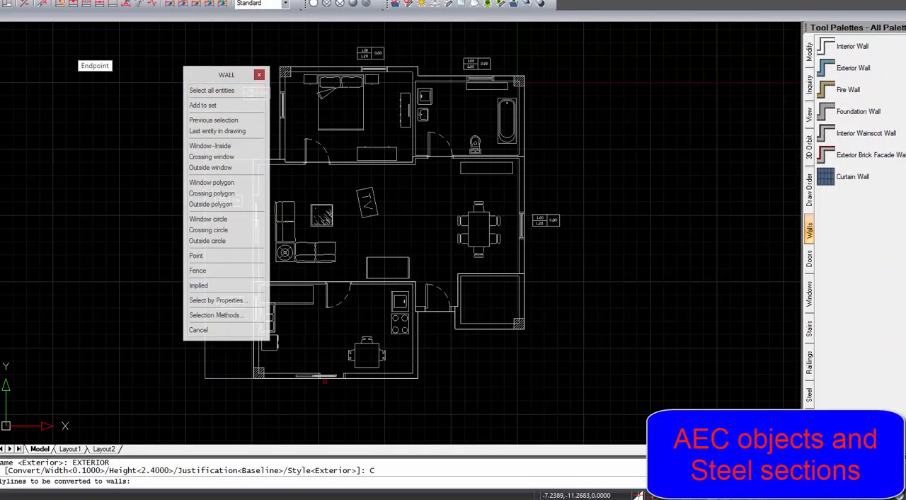
{"action": "left_click", "coordinate": [326, 379]}
{"action": "key", "text": "Return"}
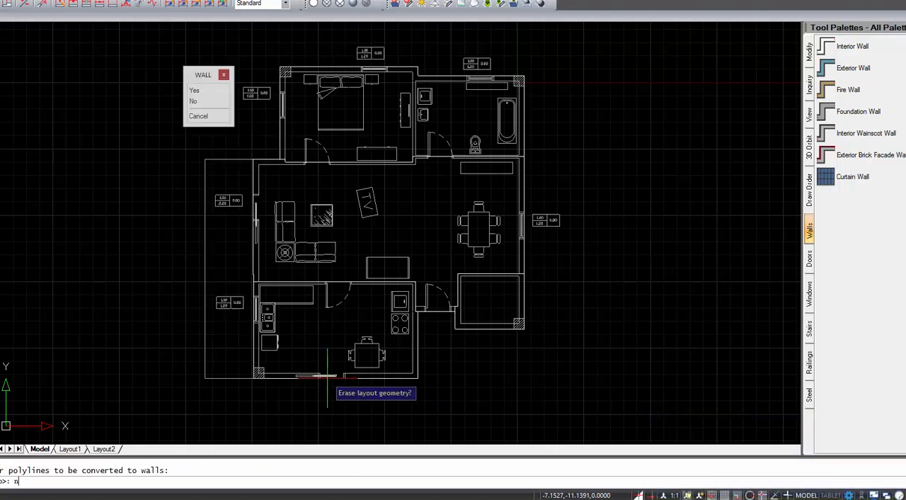
{"action": "type", "text": "n"}
{"action": "key", "text": "Return"}
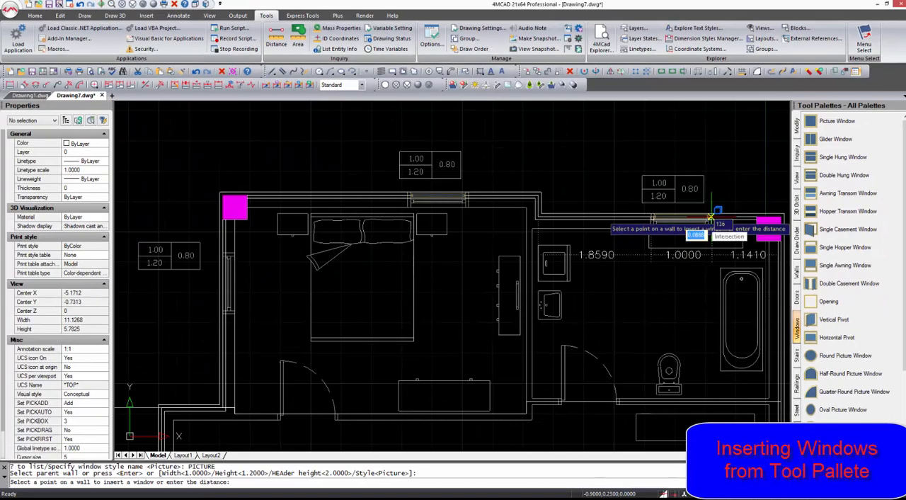
- Convert the floor plan's inner partition lines to Interior style walls without erasing the layout geometry
{"action": "scroll", "coordinate": [711, 218], "scroll_direction": "up", "scroll_amount": 4}
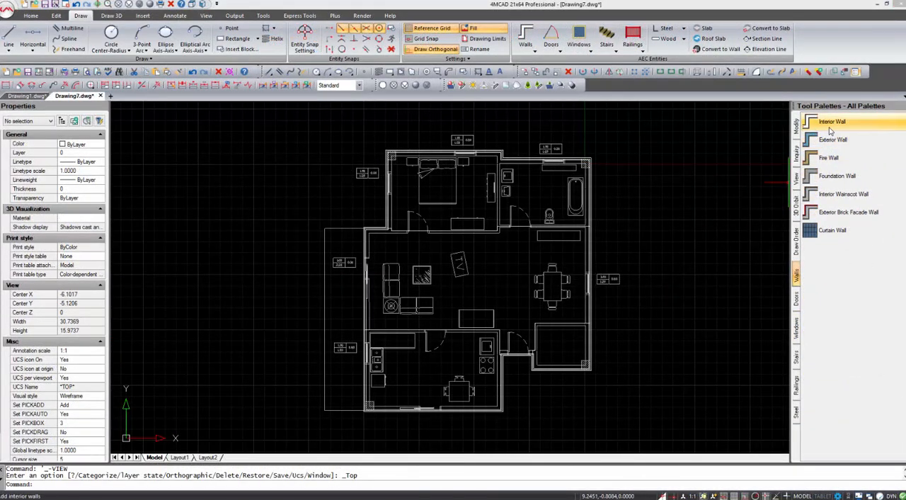
{"action": "left_click", "coordinate": [831, 127]}
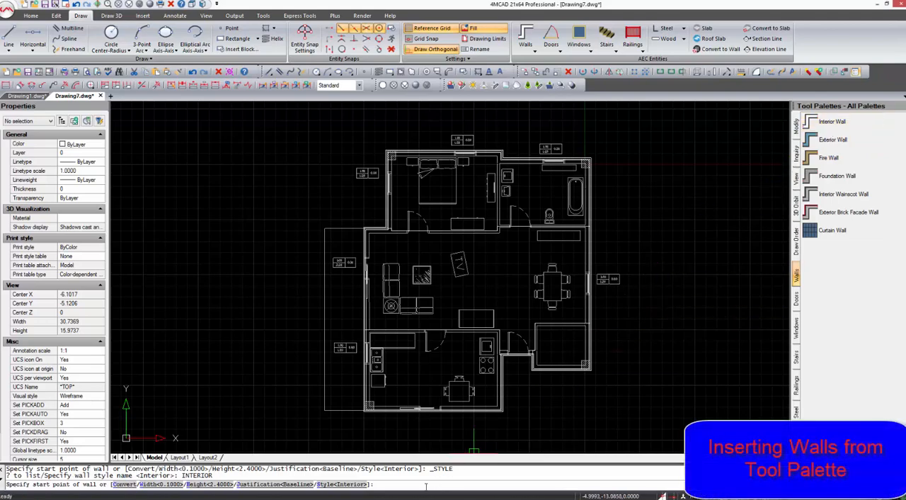
{"action": "key", "text": "Return"}
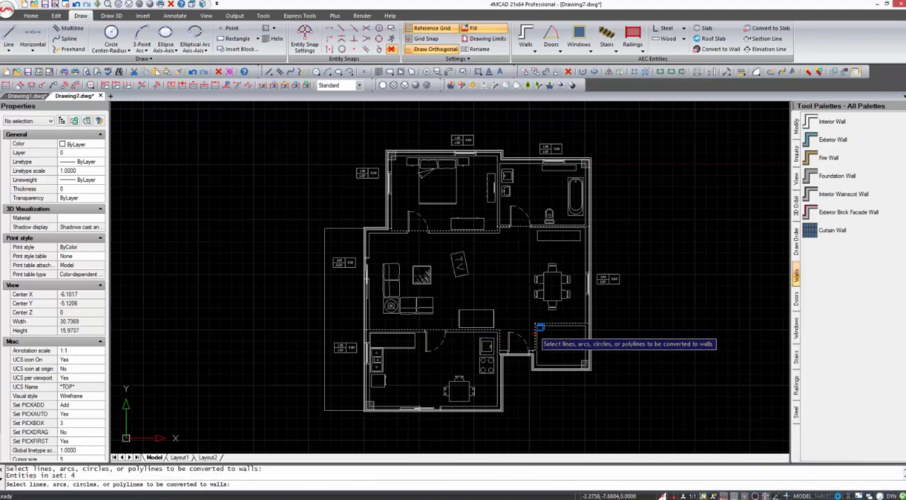
{"action": "key", "text": "Return"}
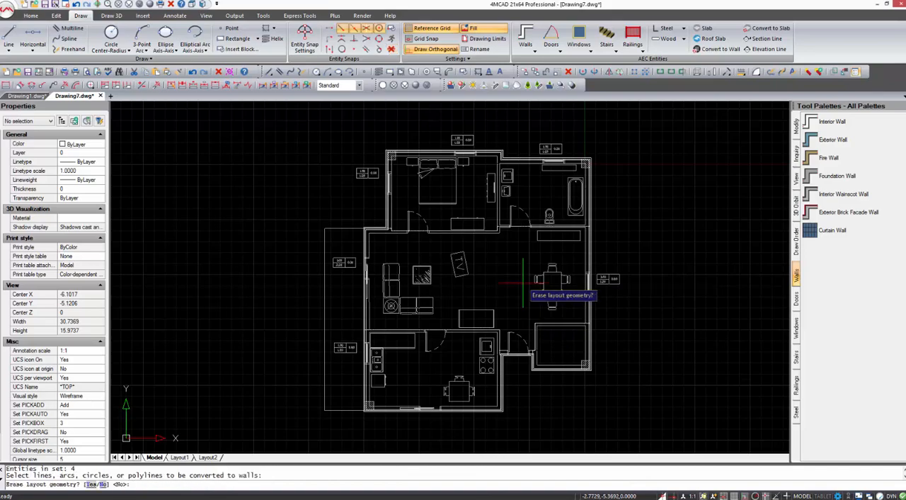
{"action": "key", "text": "Return"}
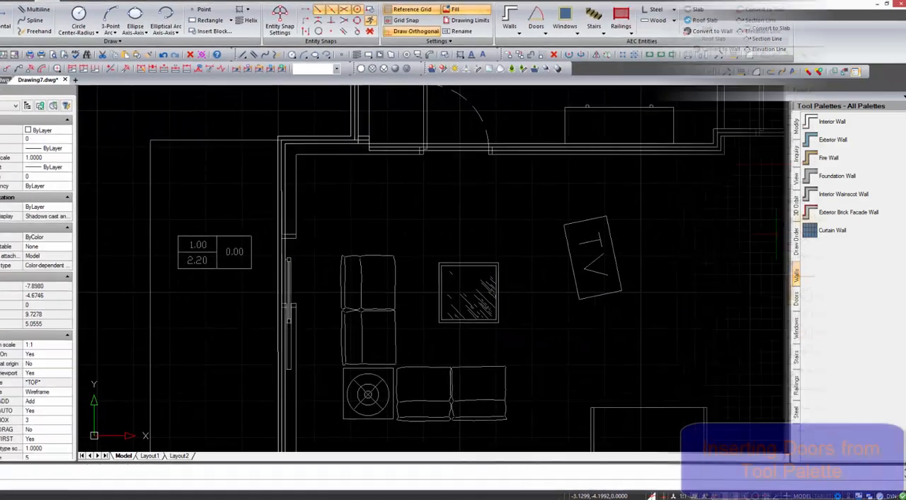
- Insert a pocket door in the living room's outer wall beside the sofa and shift it along the wall onto the drawn opening
{"action": "left_click", "coordinate": [796, 302]}
{"action": "left_click", "coordinate": [811, 197]}
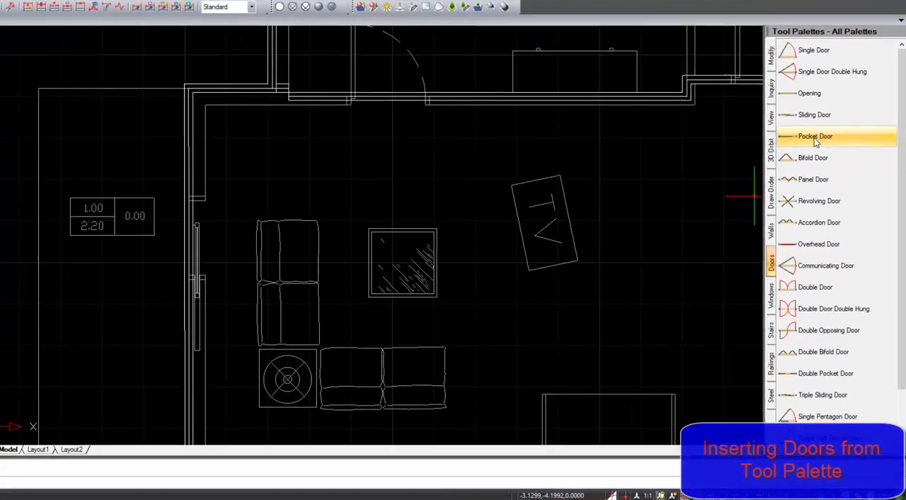
{"action": "left_click", "coordinate": [194, 233]}
{"action": "key", "text": "Escape"}
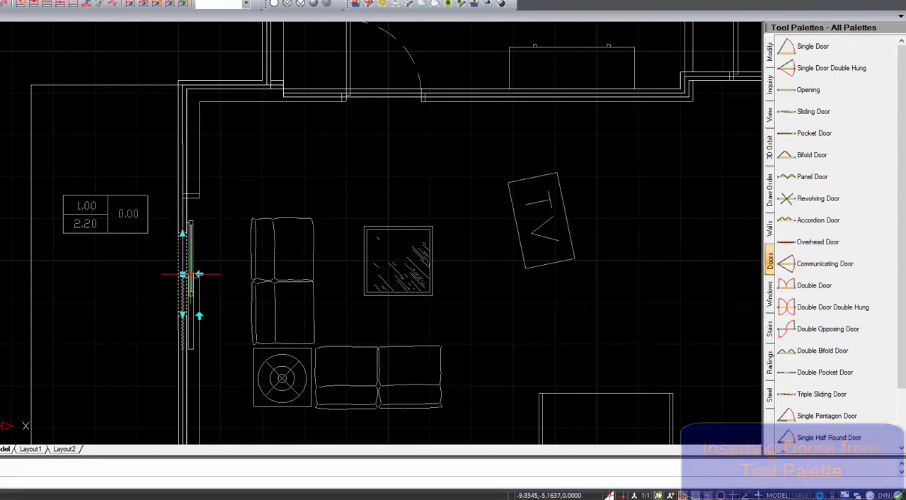
{"action": "left_click", "coordinate": [182, 274]}
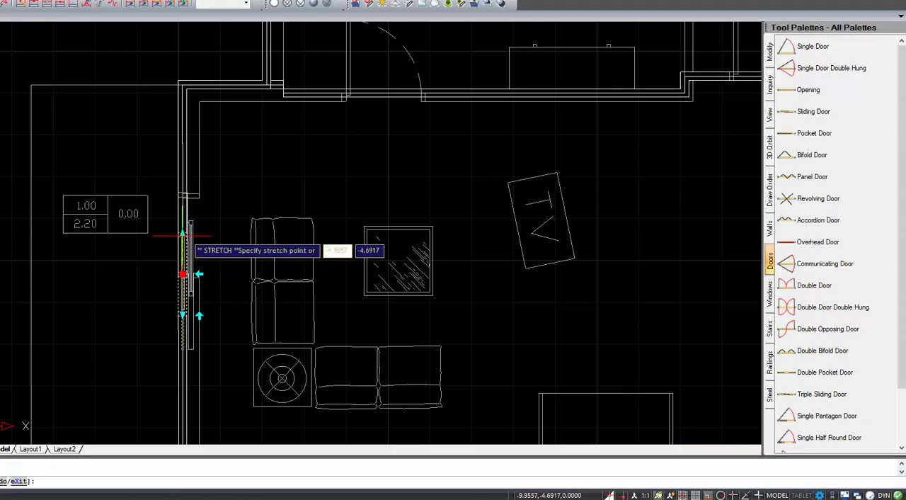
{"action": "left_click", "coordinate": [182, 235]}
- Insert a Single style door in the entrance wall beside the kitchen, over the drawn door swing
{"action": "scroll", "coordinate": [178, 242], "scroll_direction": "down", "scroll_amount": 5}
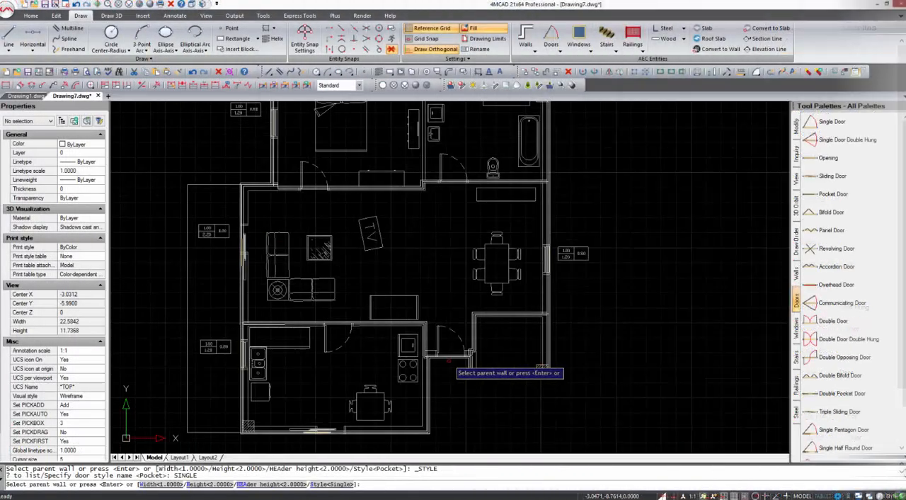
{"action": "scroll", "coordinate": [452, 360], "scroll_direction": "up", "scroll_amount": 5}
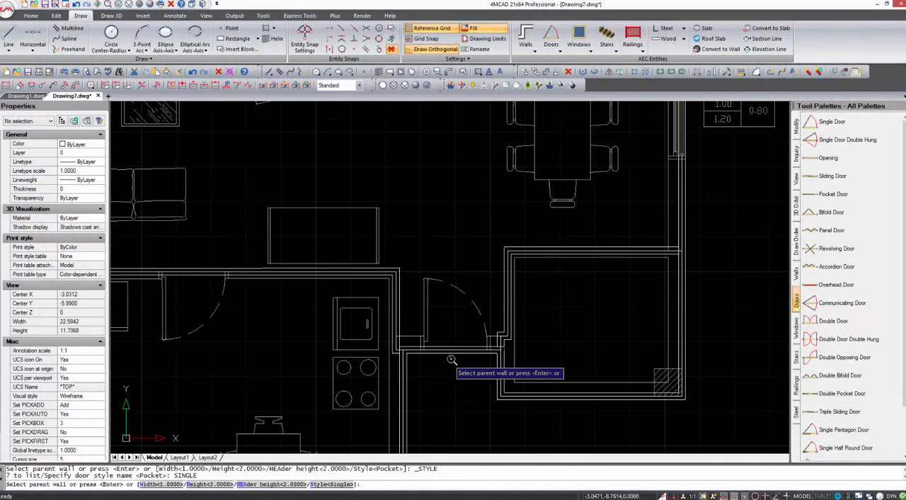
{"action": "left_click", "coordinate": [452, 352]}
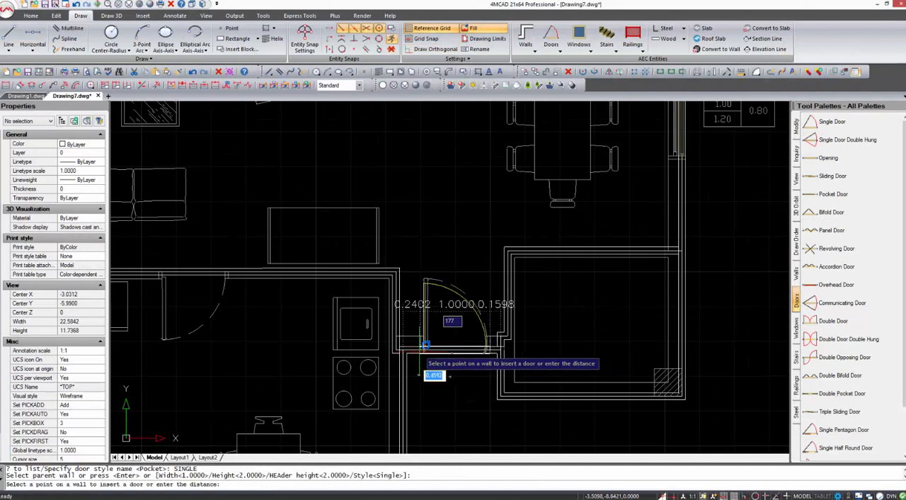
{"action": "key", "text": "Escape"}
{"action": "key", "text": "Escape"}
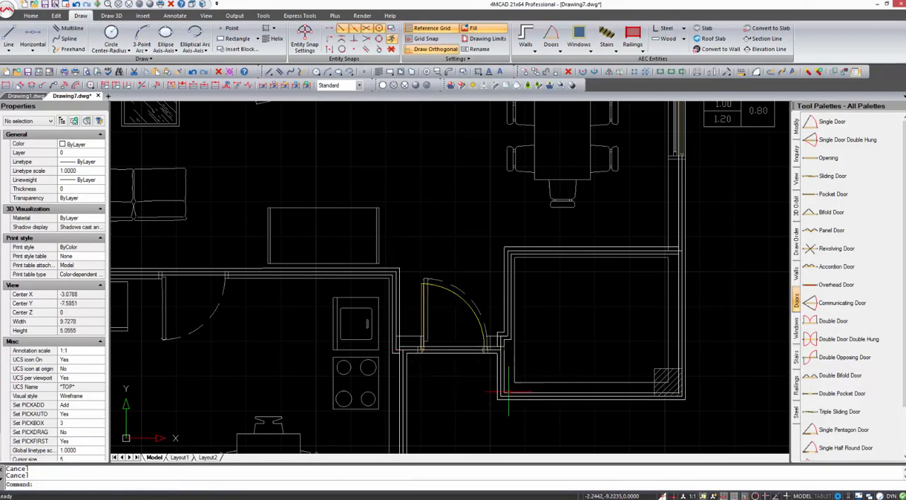
- Show the house from the -1,-1,1 viewpoint with the Realistic visual style and orbit around its walls, doors and windows
{"action": "scroll", "coordinate": [432, 347], "scroll_direction": "down", "scroll_amount": 5}
{"action": "scroll", "coordinate": [443, 345], "scroll_direction": "up", "scroll_amount": 6}
{"action": "scroll", "coordinate": [442, 345], "scroll_direction": "down", "scroll_amount": 5}
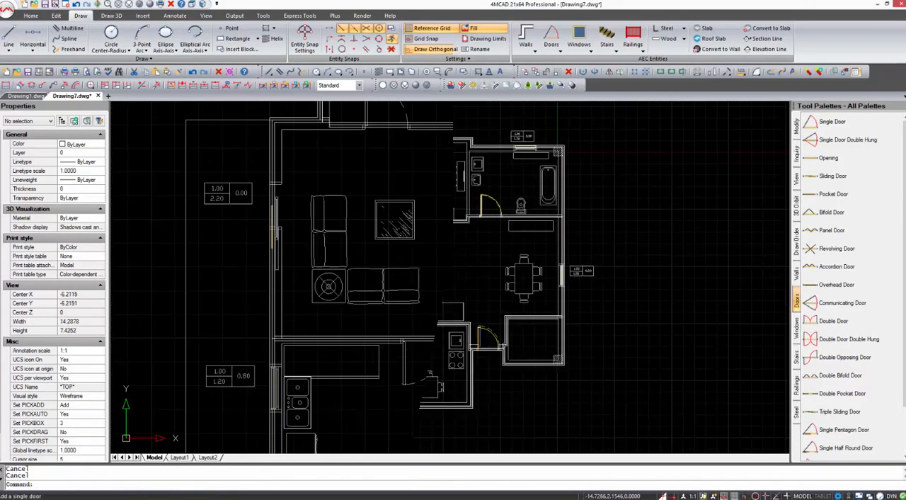
{"action": "left_click", "coordinate": [203, 5]}
{"action": "scroll", "coordinate": [542, 229], "scroll_direction": "down", "scroll_amount": 4}
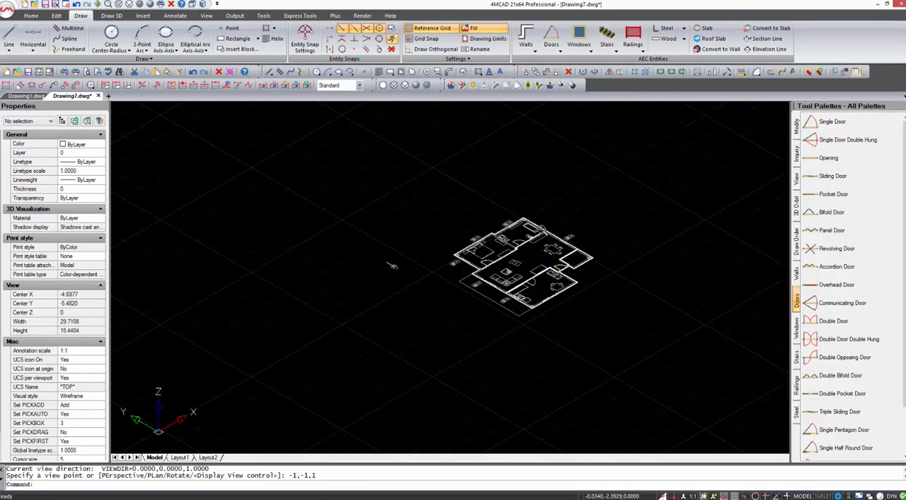
{"action": "middle_click_drag", "start_coordinate": [469, 226], "coordinate": [647, 233], "text": "shift"}
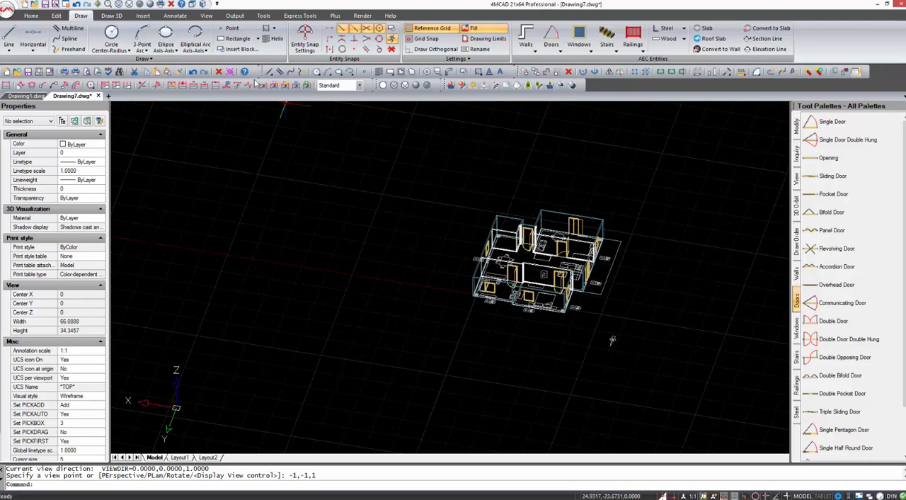
{"action": "left_click", "coordinate": [151, 4]}
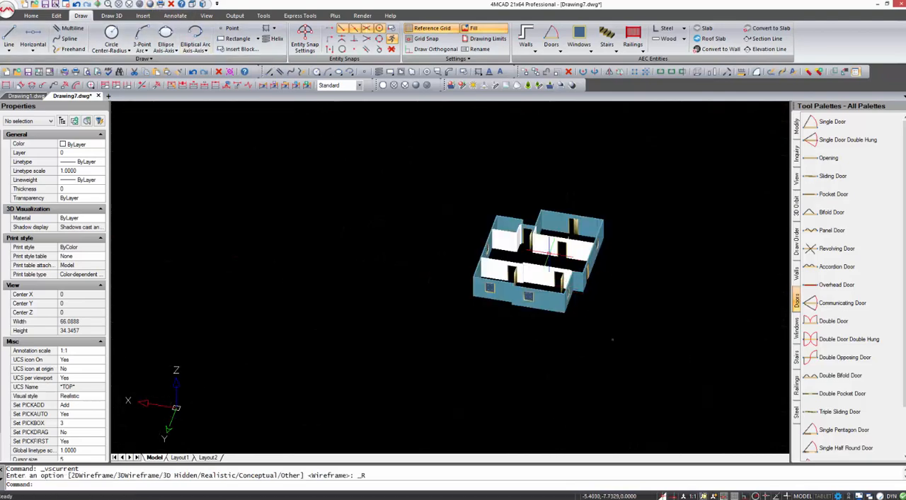
{"action": "middle_click_drag", "start_coordinate": [550, 254], "coordinate": [574, 241], "text": "shift"}
{"action": "scroll", "coordinate": [574, 241], "scroll_direction": "up", "scroll_amount": 3}
{"action": "middle_click_drag", "start_coordinate": [517, 252], "coordinate": [633, 247], "text": "shift"}
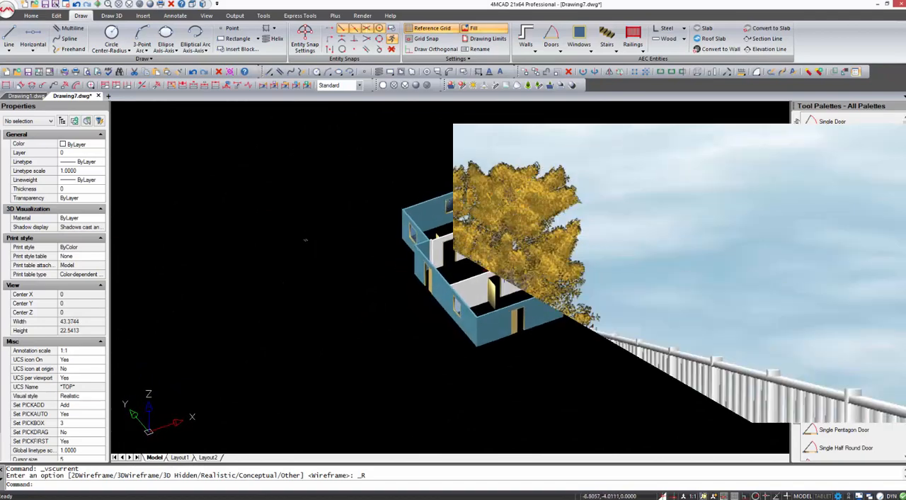